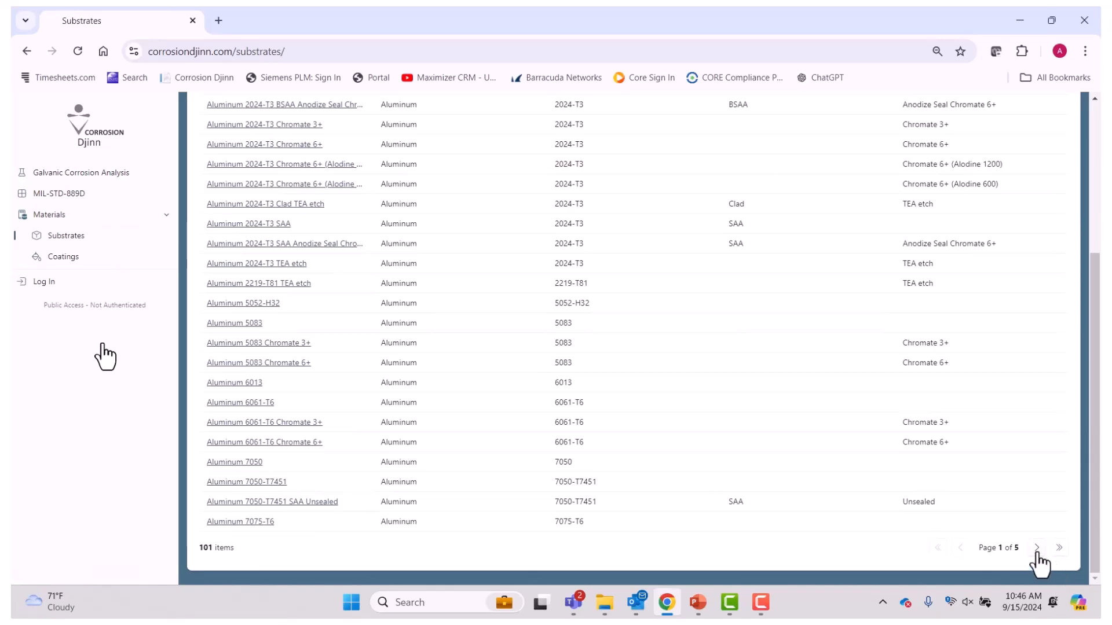
- Page through the Substrates list to its third page and open the Coatings list
click(1037, 548)
click(1037, 548)
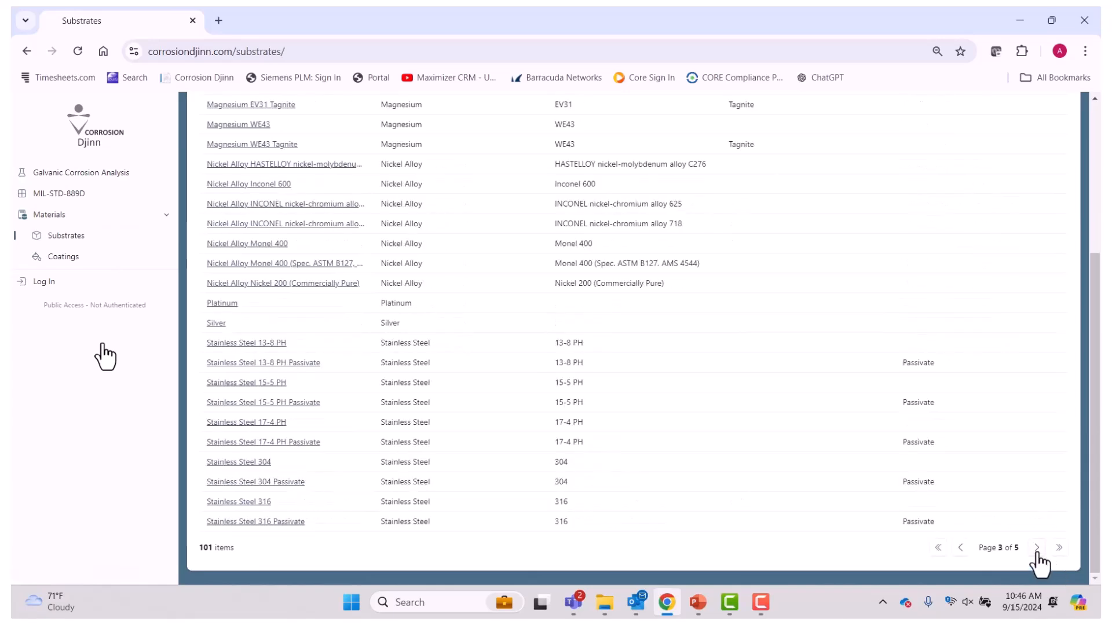
click(72, 258)
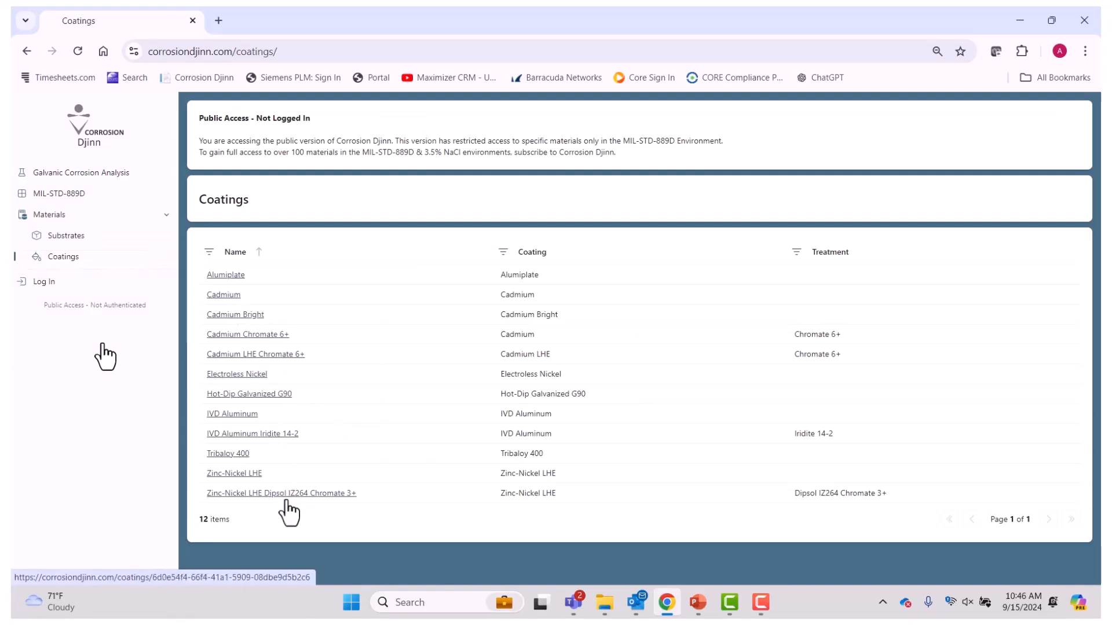
- Log in to the site with the account's e-mail and password
click(52, 284)
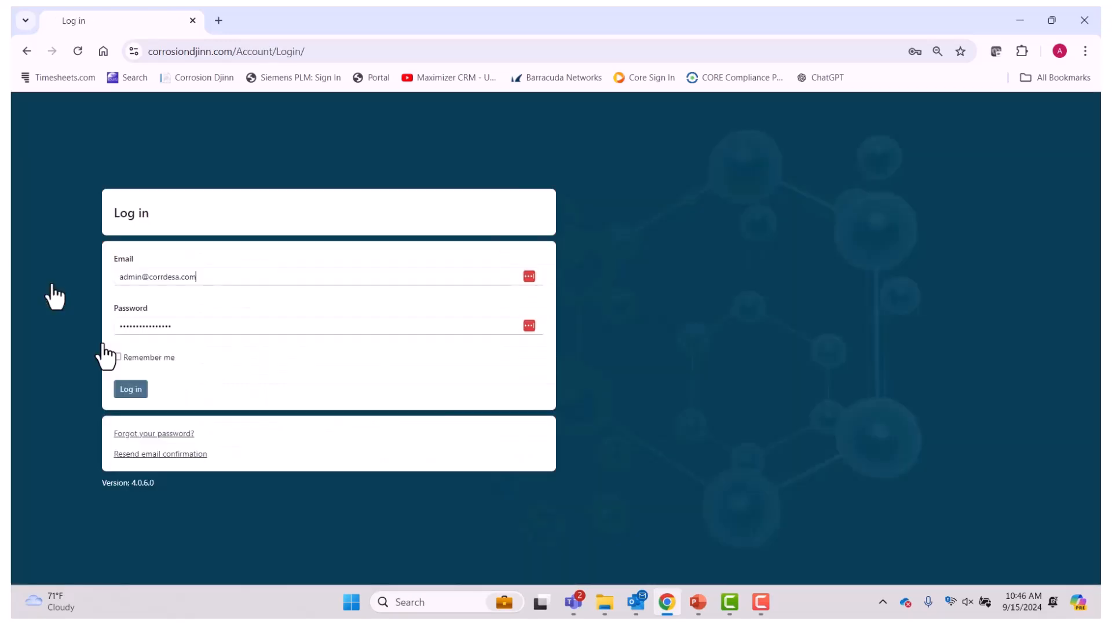
click(147, 277)
click(245, 308)
click(125, 398)
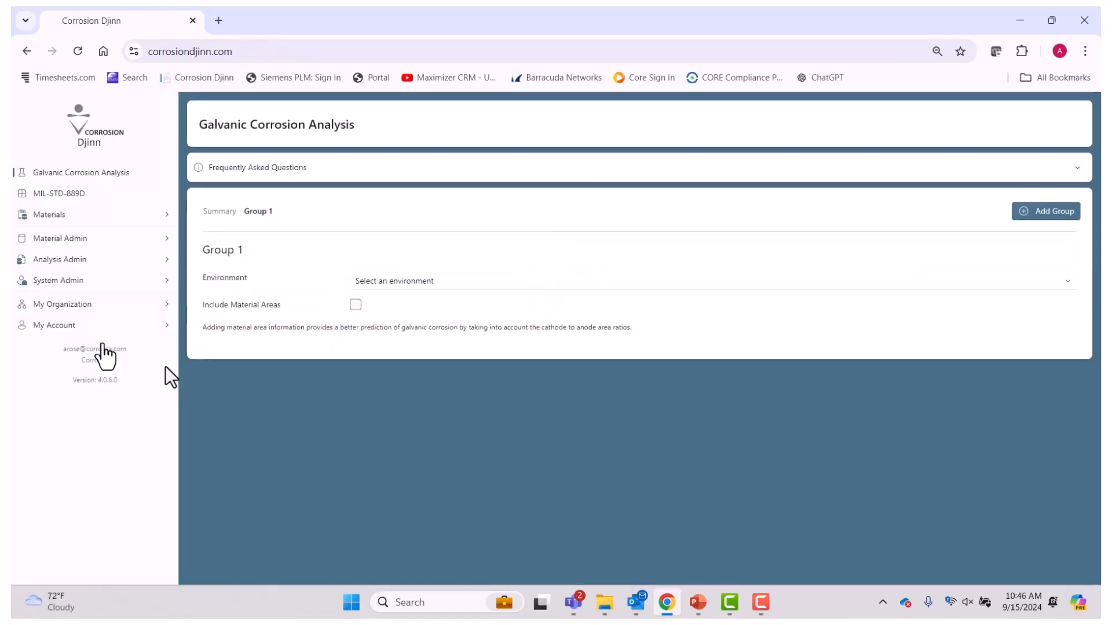
- Set the Group 1 environment to MIL-STD-889D and keep Material One's type as Substrate
click(407, 283)
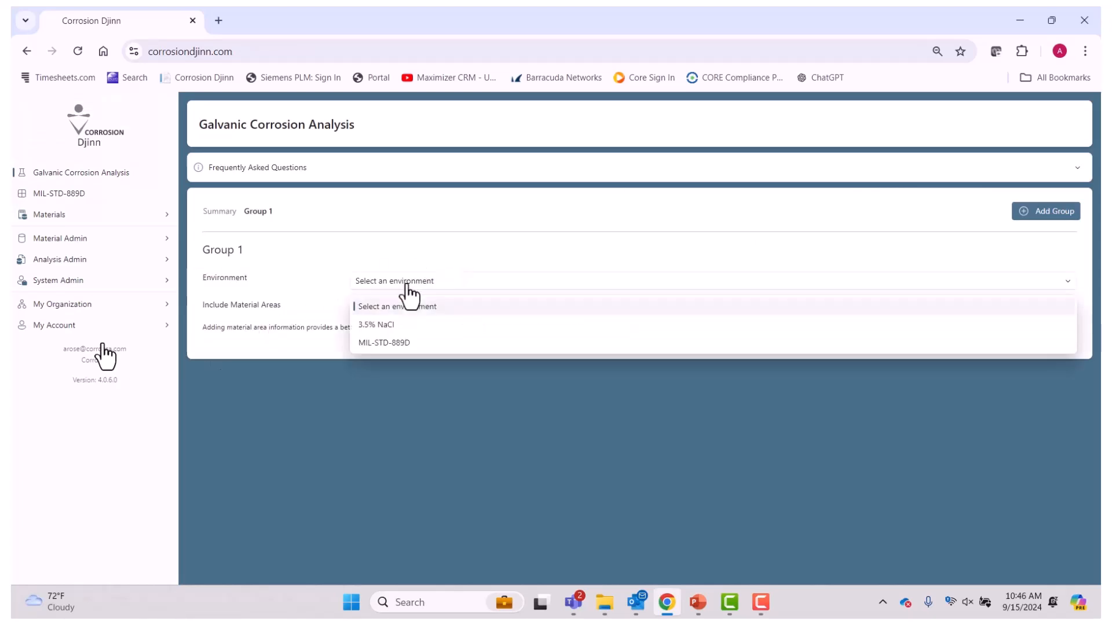
click(394, 347)
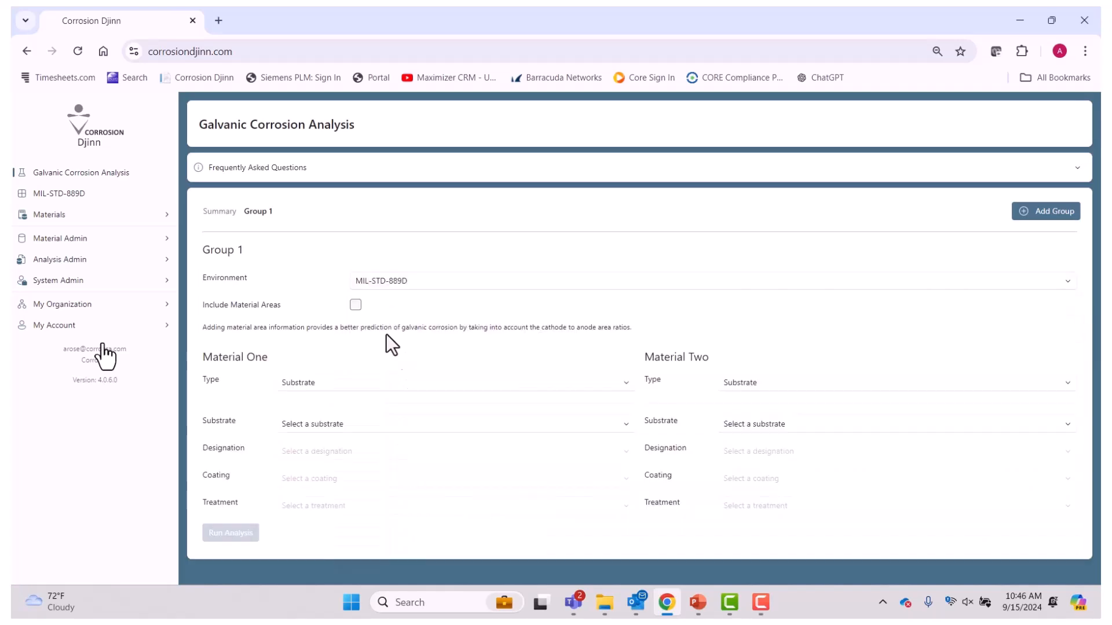
click(334, 386)
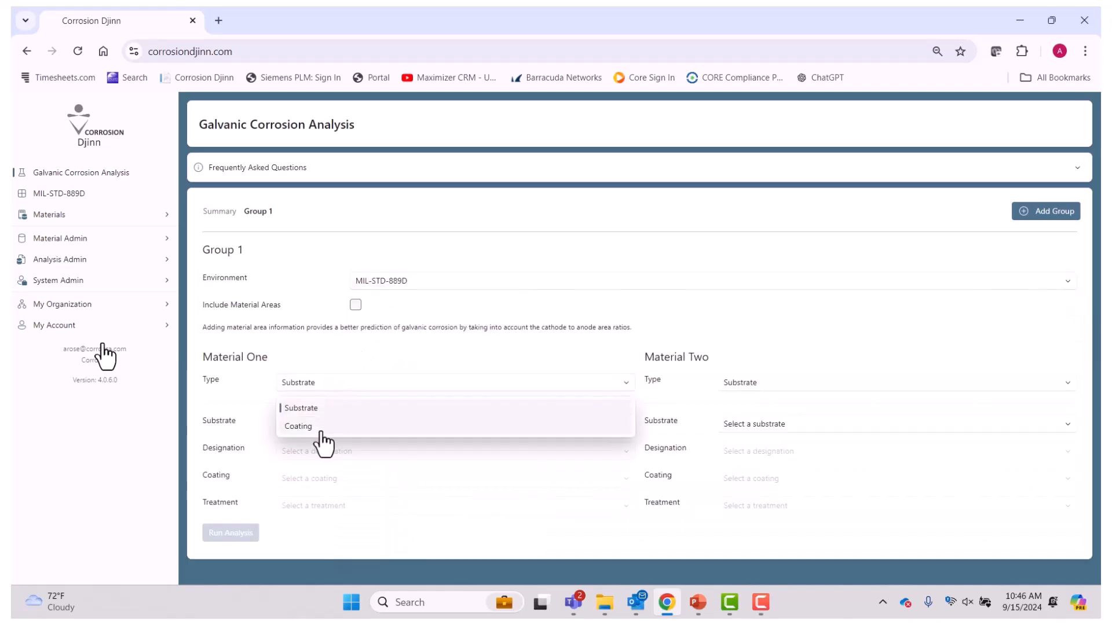
click(340, 354)
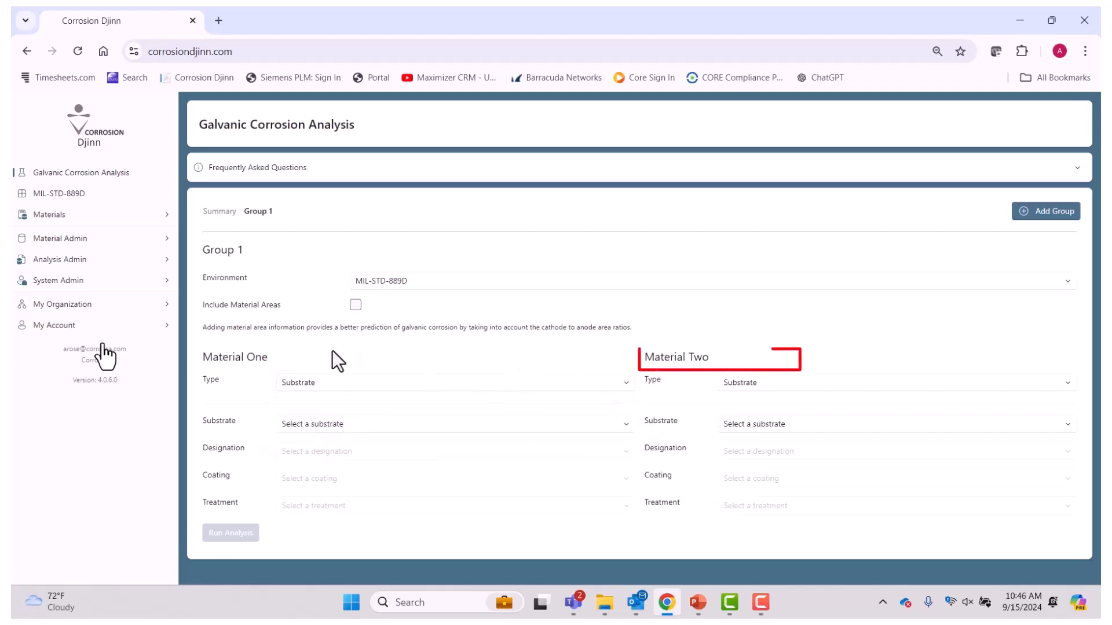
- Define Material One in Group 1 as Aluminum, designation 7050, with coating None and treatment None
click(328, 427)
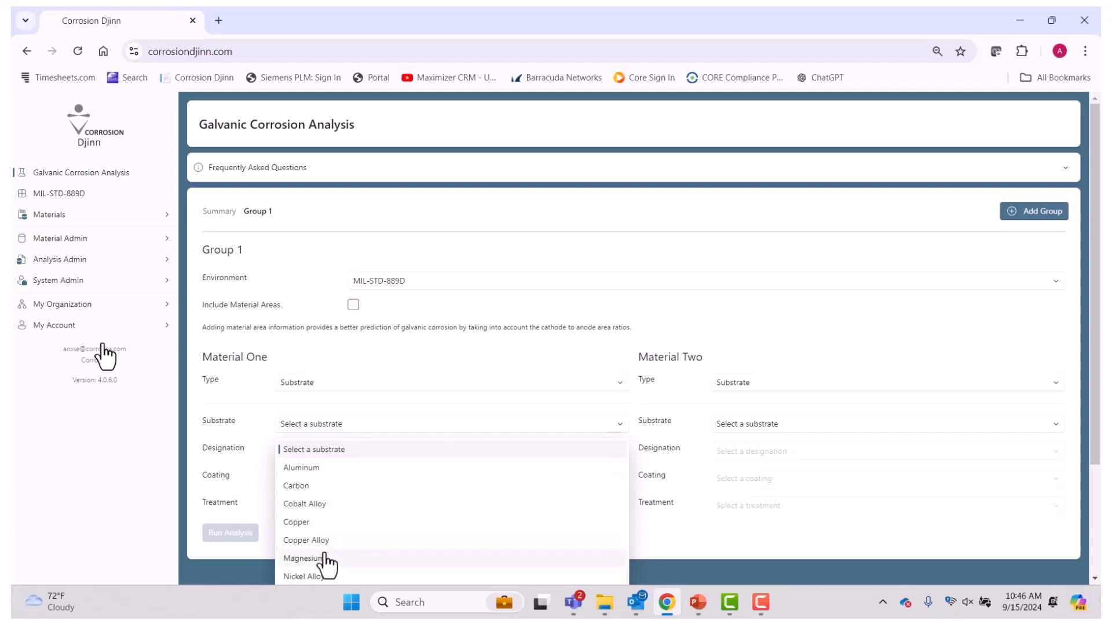
scroll(323, 562, down, 2)
click(298, 327)
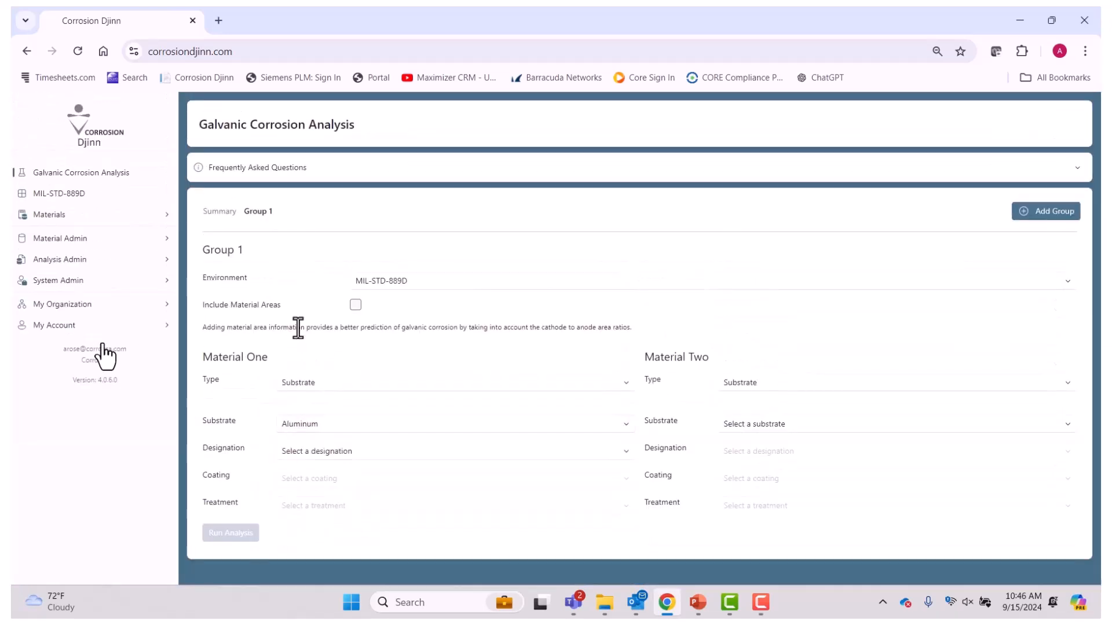
click(311, 430)
click(314, 432)
click(311, 455)
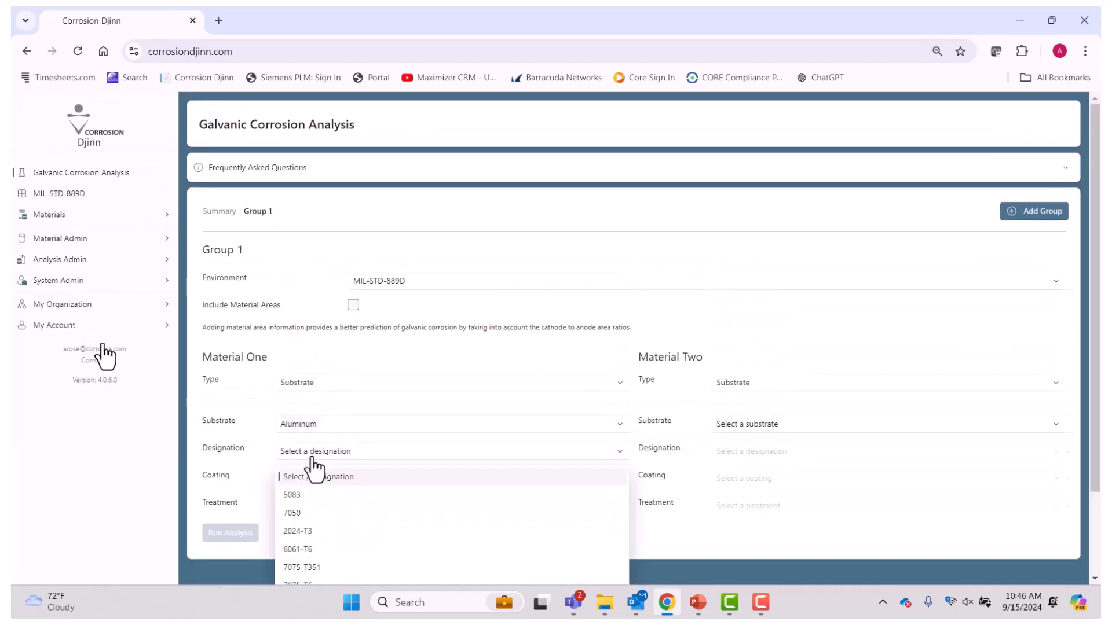
click(299, 515)
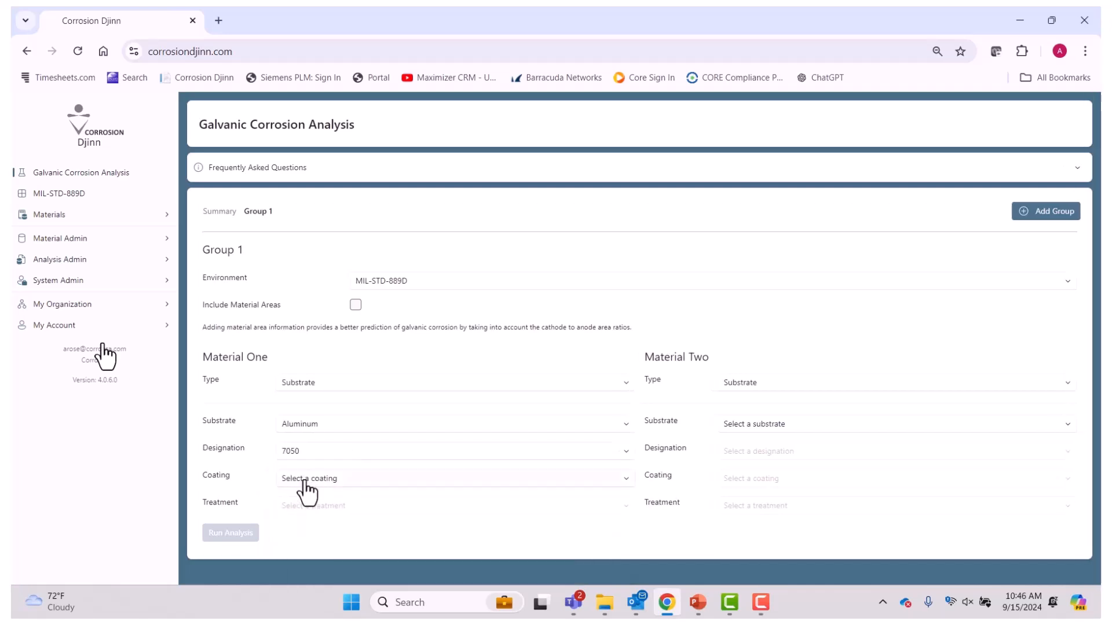
click(301, 480)
click(301, 523)
click(302, 508)
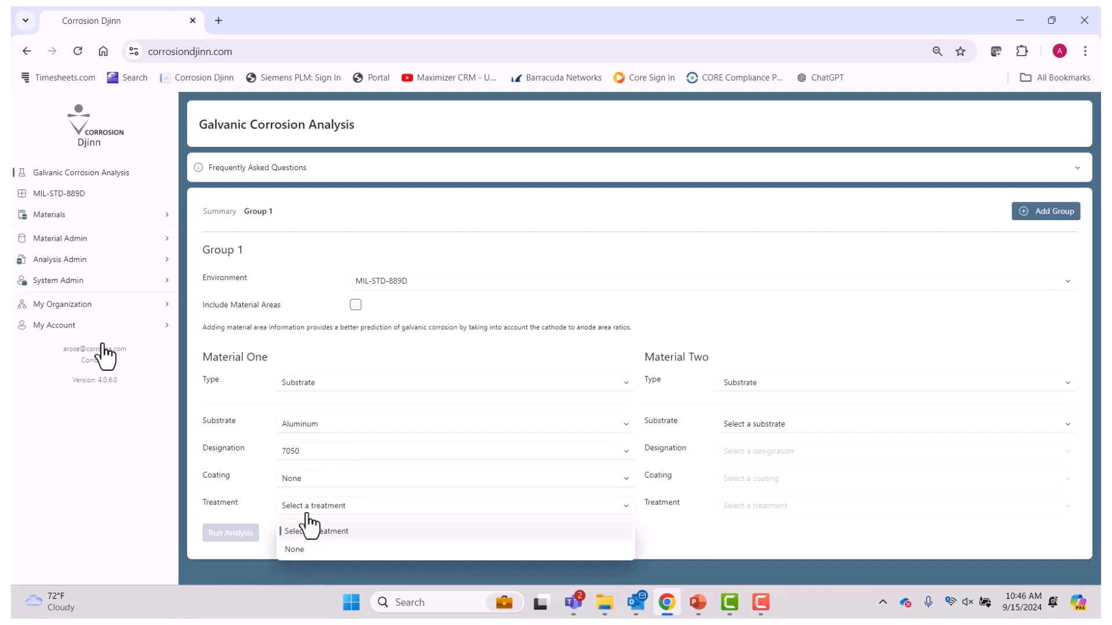
click(300, 551)
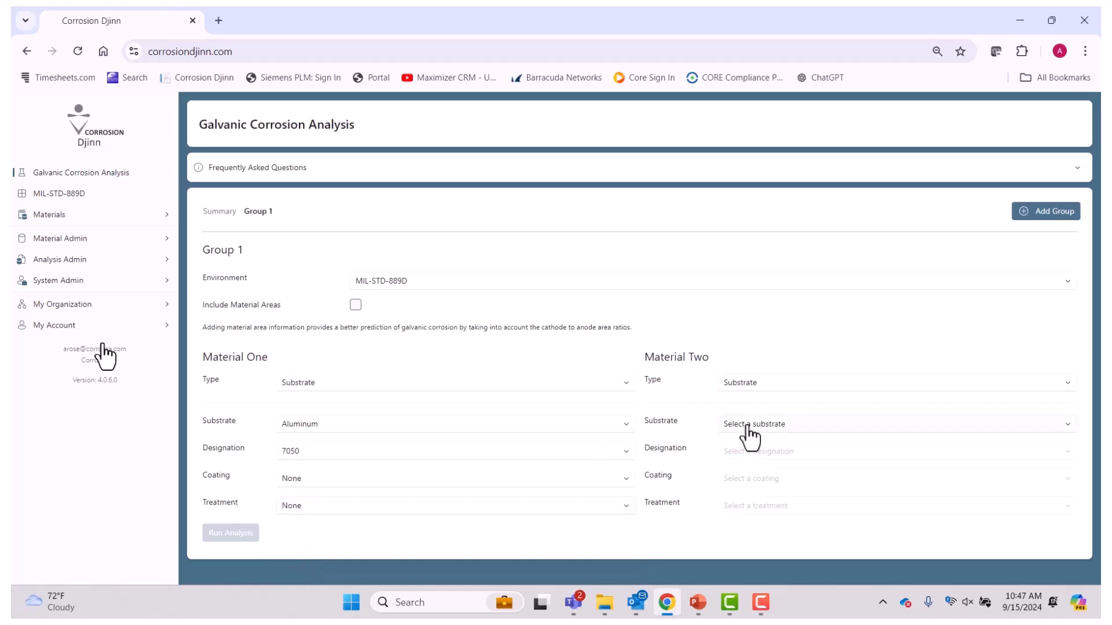
- Define Material Two in Group 1 as Stainless Steel, designation 13-8 PH, with coating None and treatment None
click(749, 427)
scroll(751, 472, down, 3)
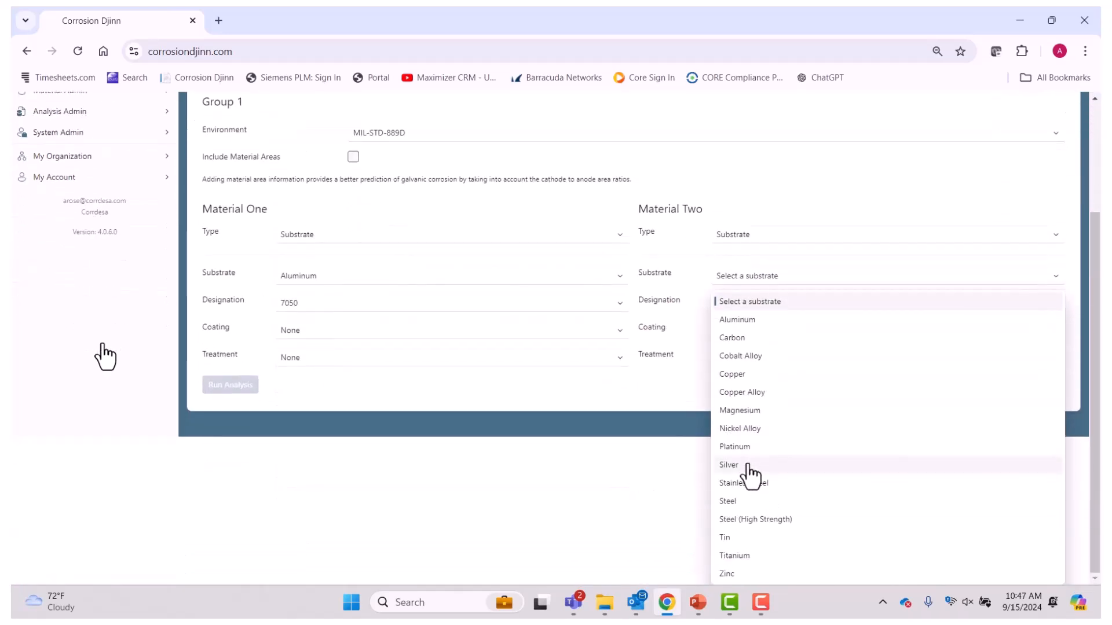
click(752, 484)
click(752, 459)
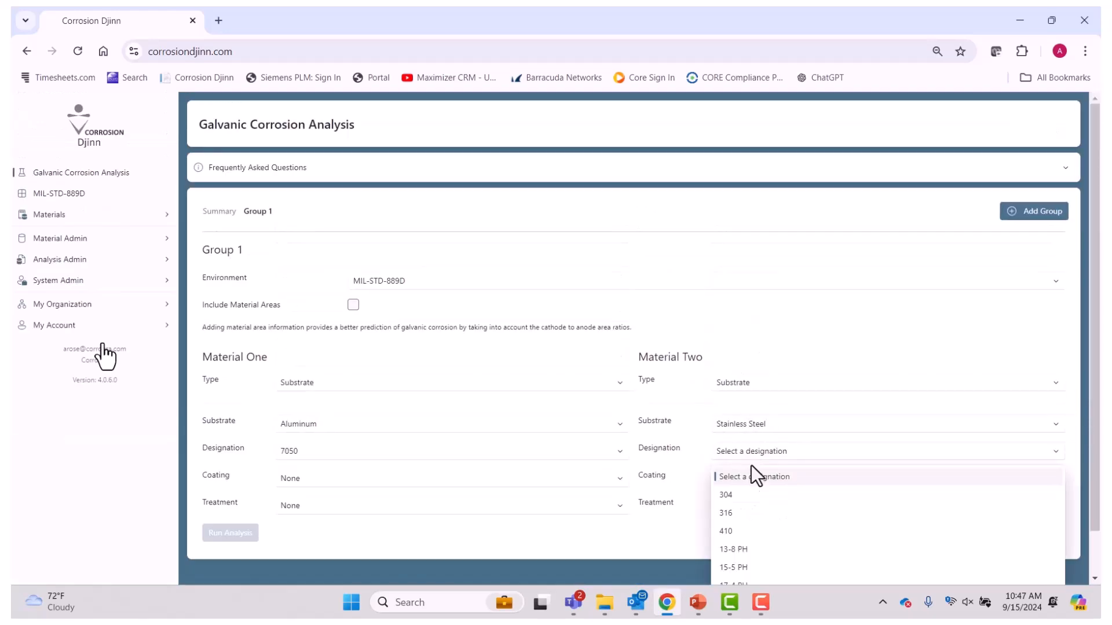
click(740, 549)
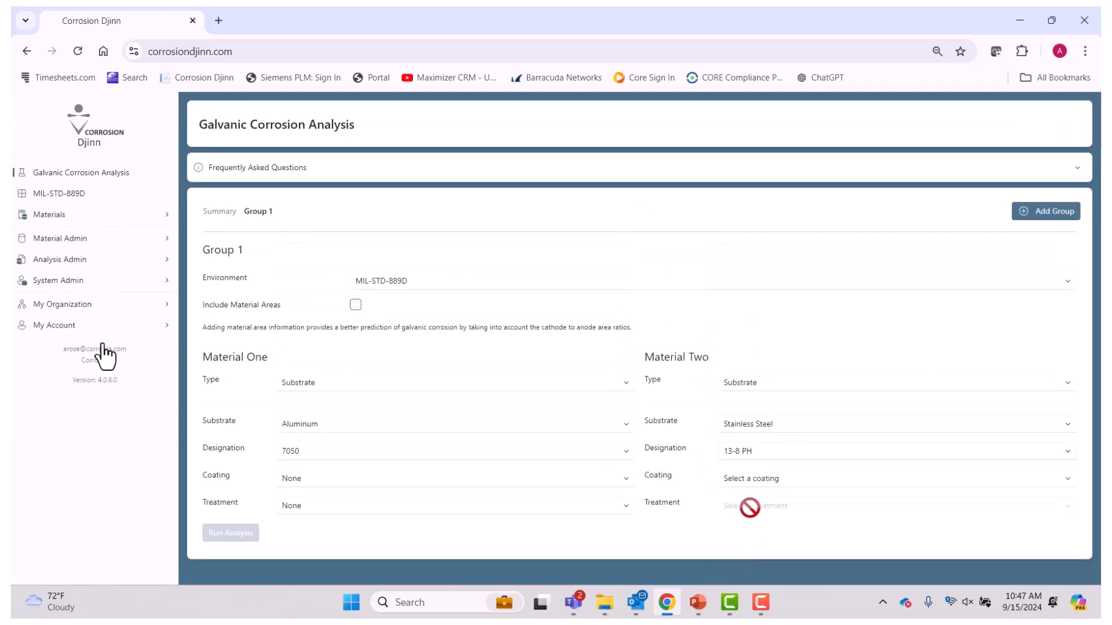
click(752, 482)
click(742, 526)
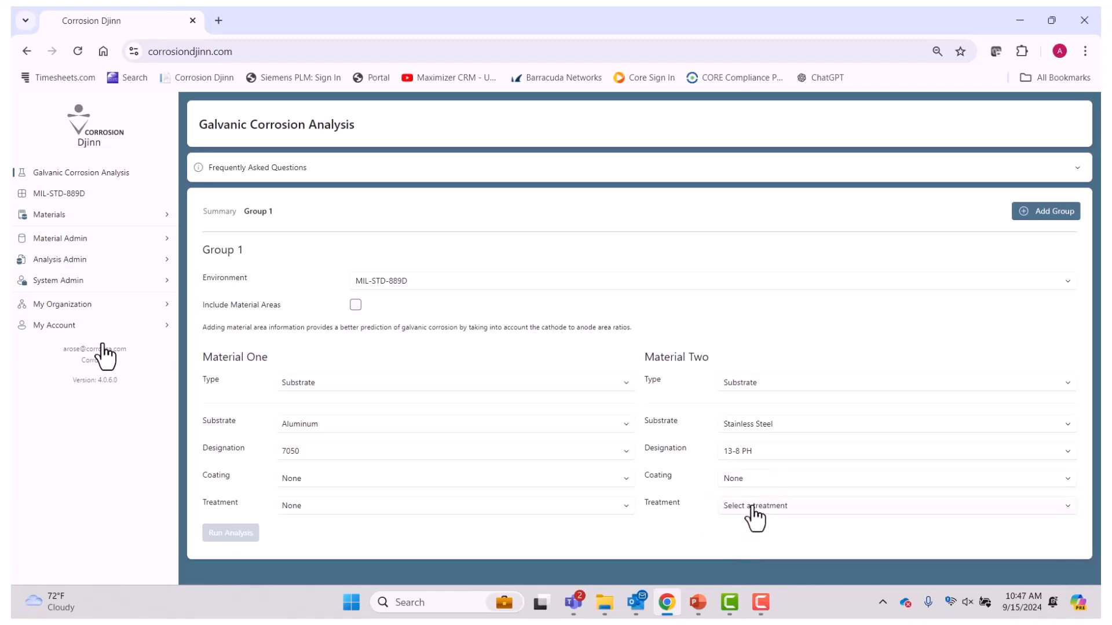
click(753, 507)
click(750, 549)
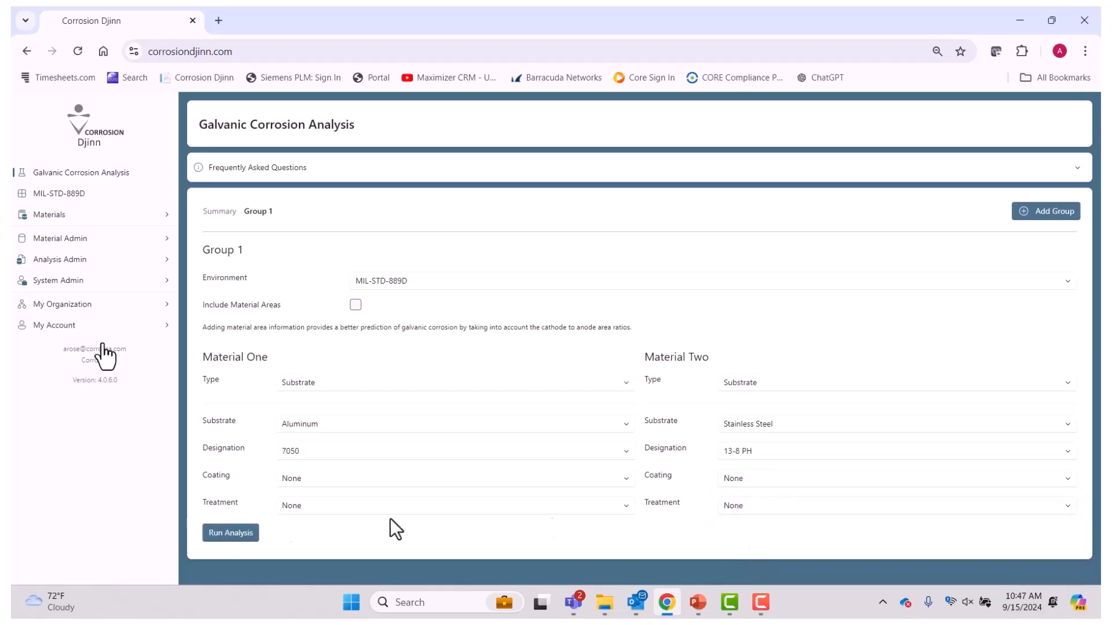
- Run the Group 1 analysis and review its polarization curves, self corrosion rates and galvanic compatibility table
click(224, 531)
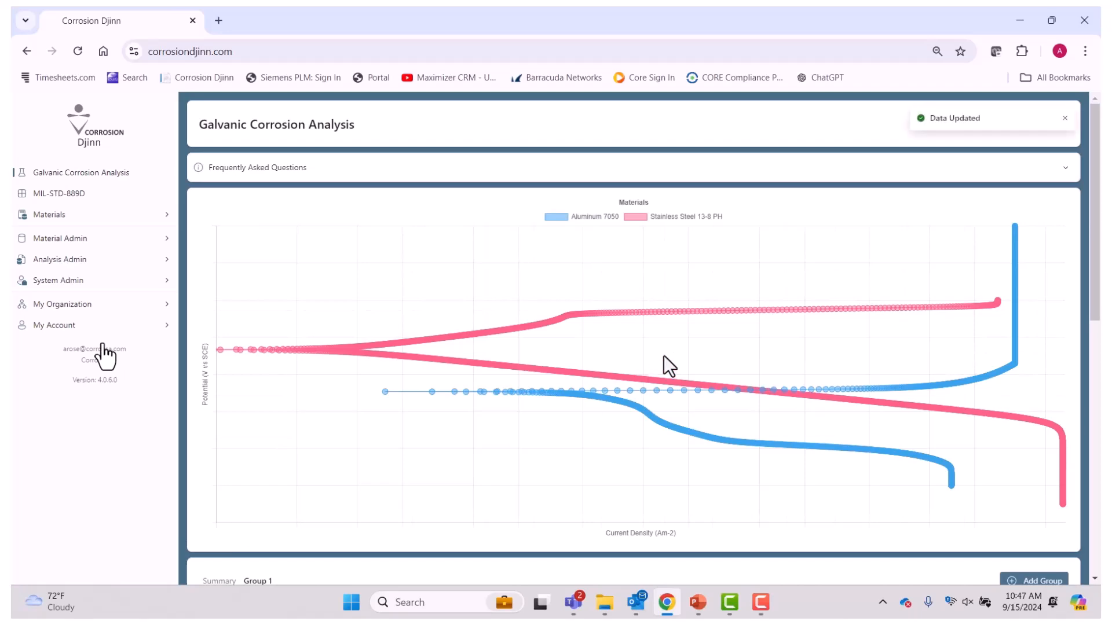
scroll(663, 355, down, 8)
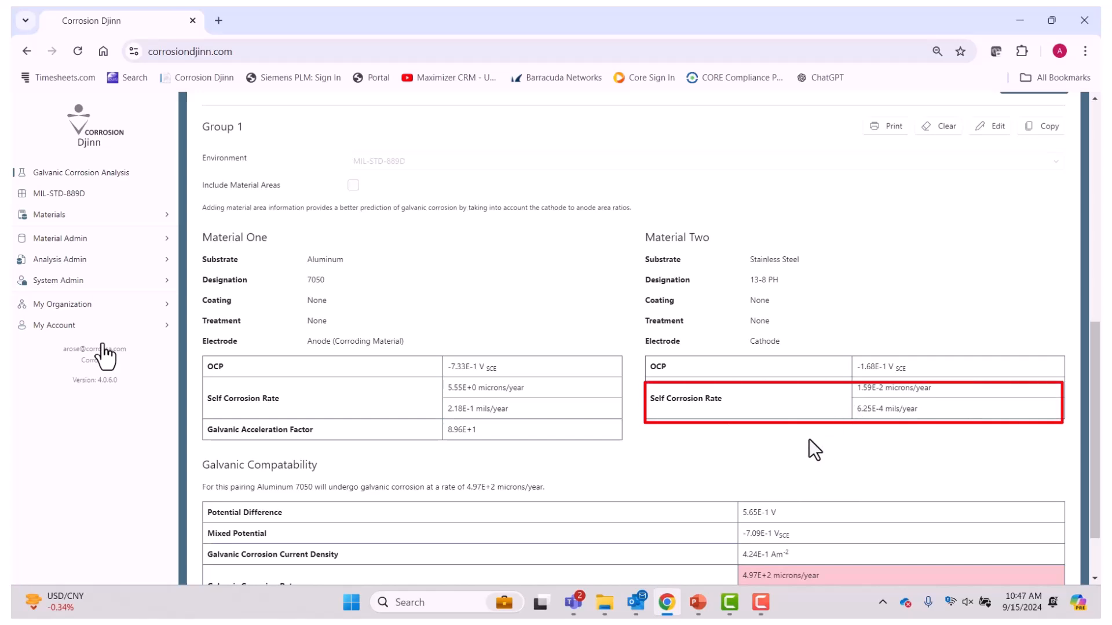
scroll(809, 437, down, 2)
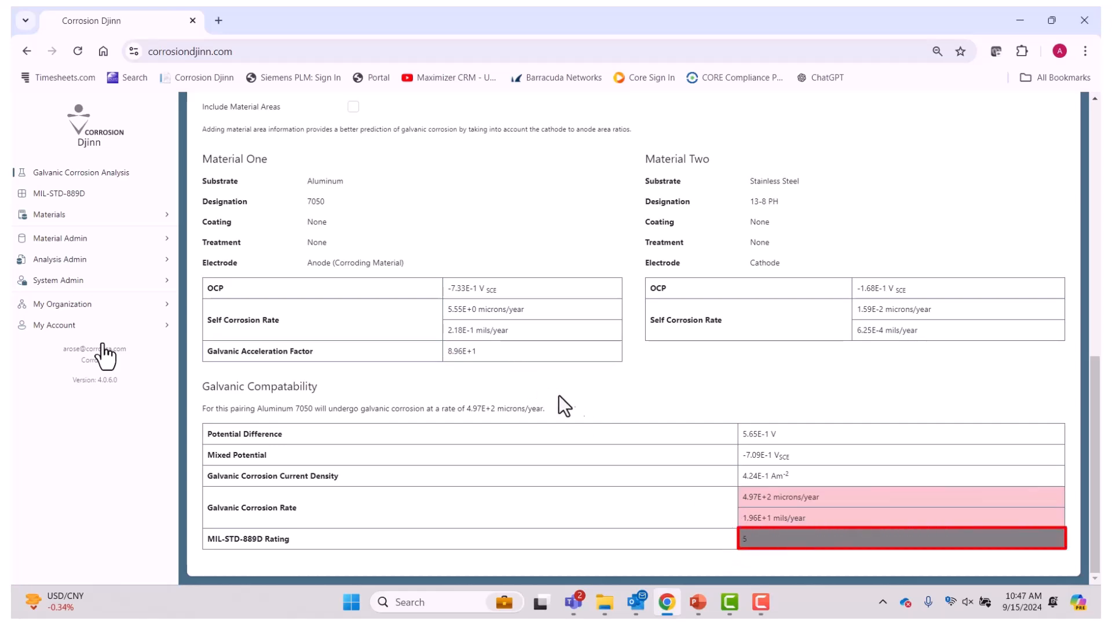
- Copy Group 1 to a new group and change its Material Two to Titanium Ti6Al4V with coating None and treatment None
scroll(596, 411, up, 2)
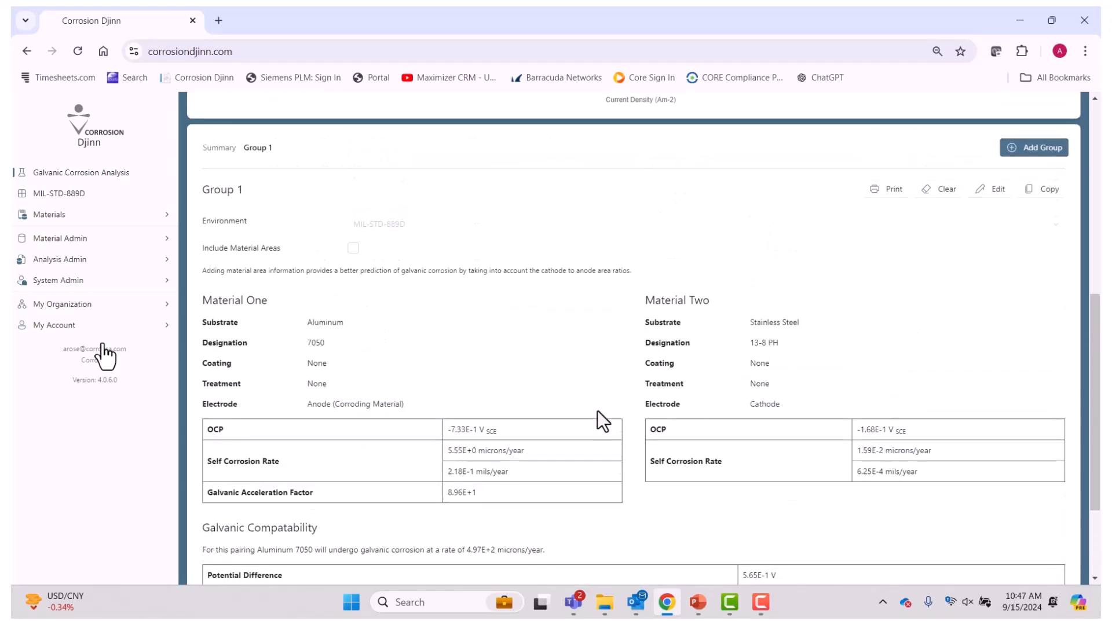
click(1050, 197)
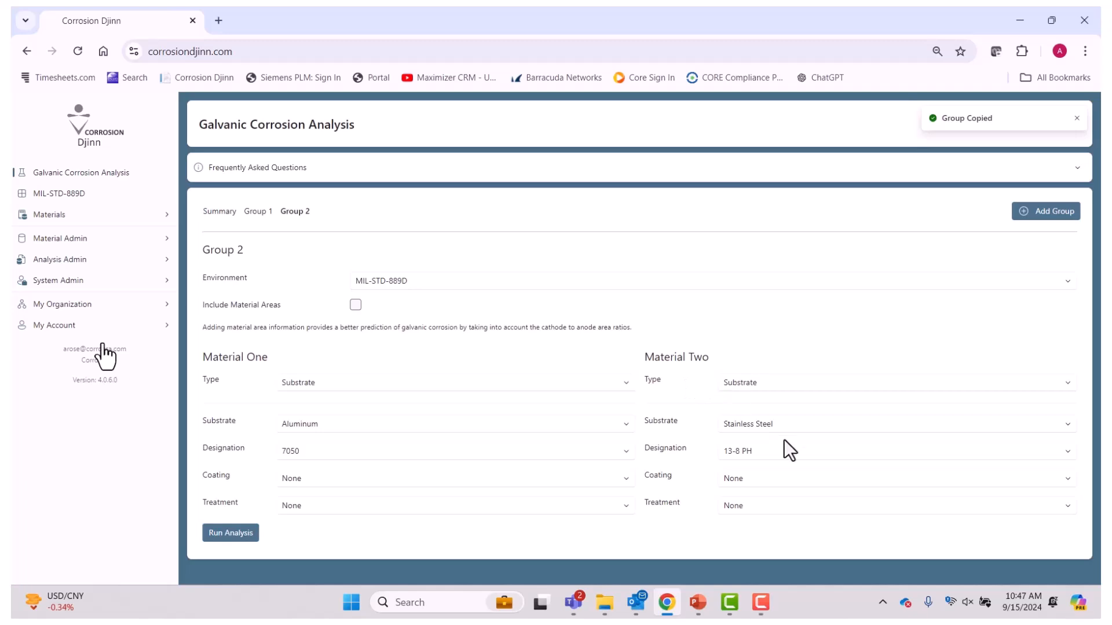
click(772, 430)
scroll(757, 530, down, 2)
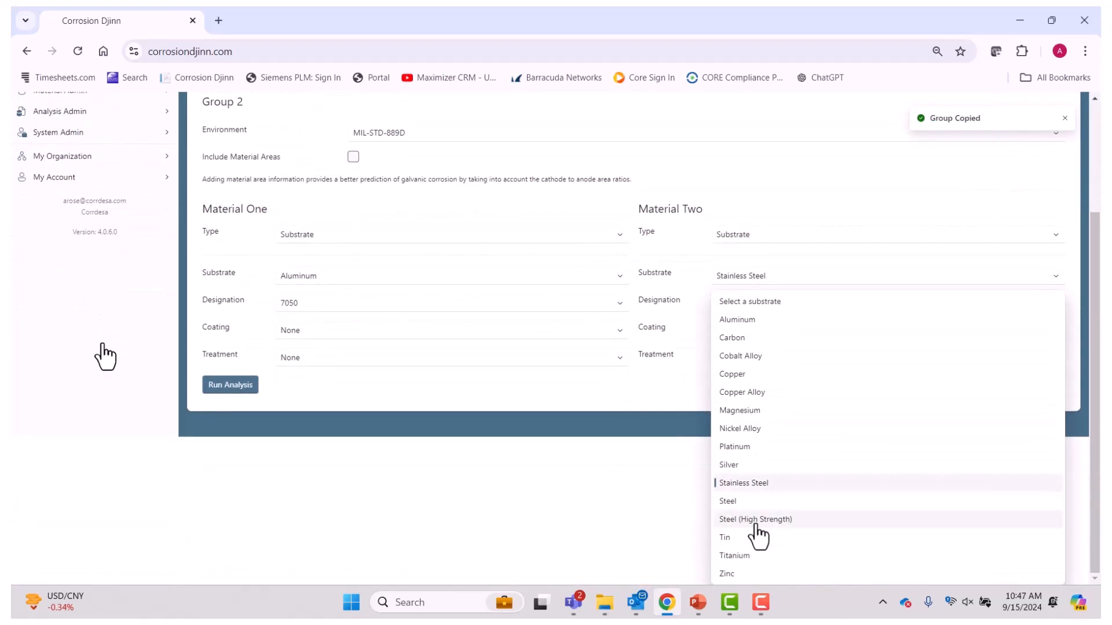
click(744, 557)
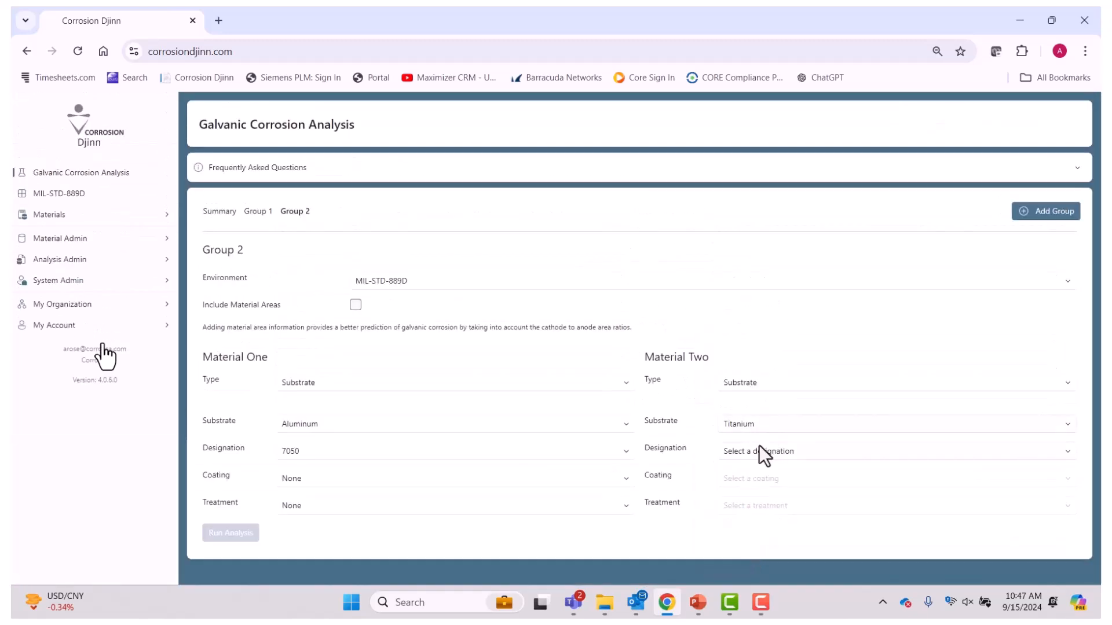
click(758, 453)
click(744, 568)
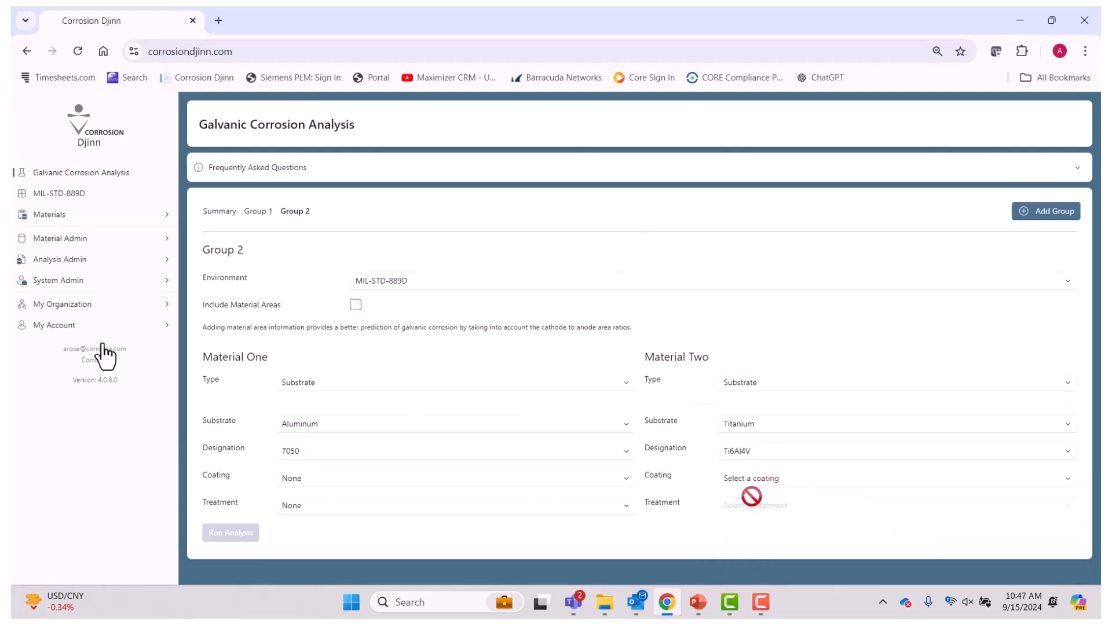
click(749, 485)
click(747, 528)
click(746, 510)
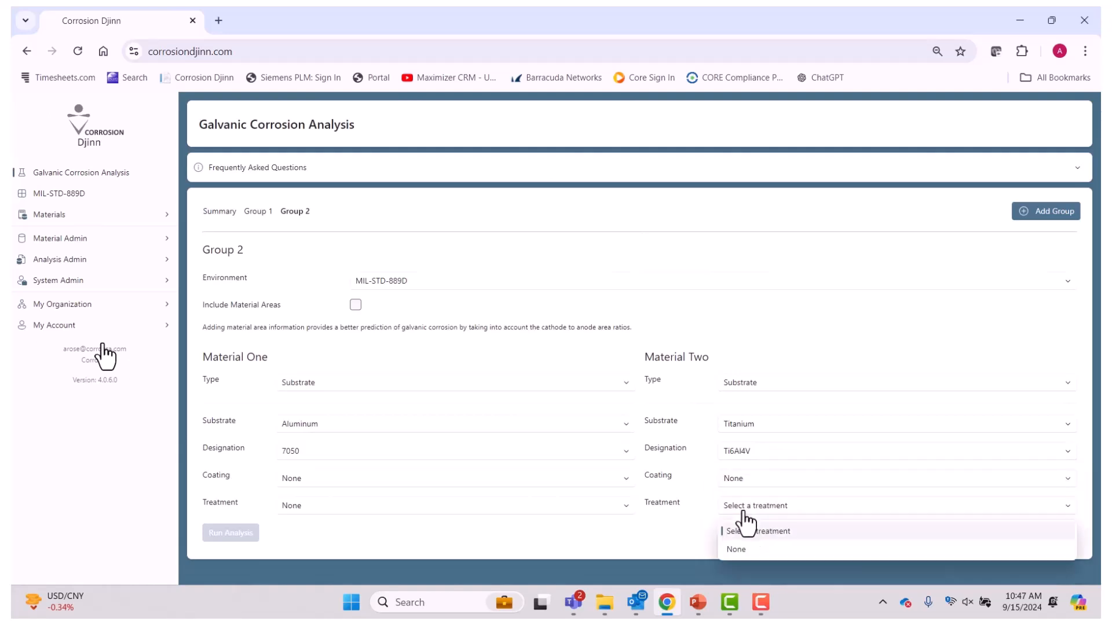
click(742, 550)
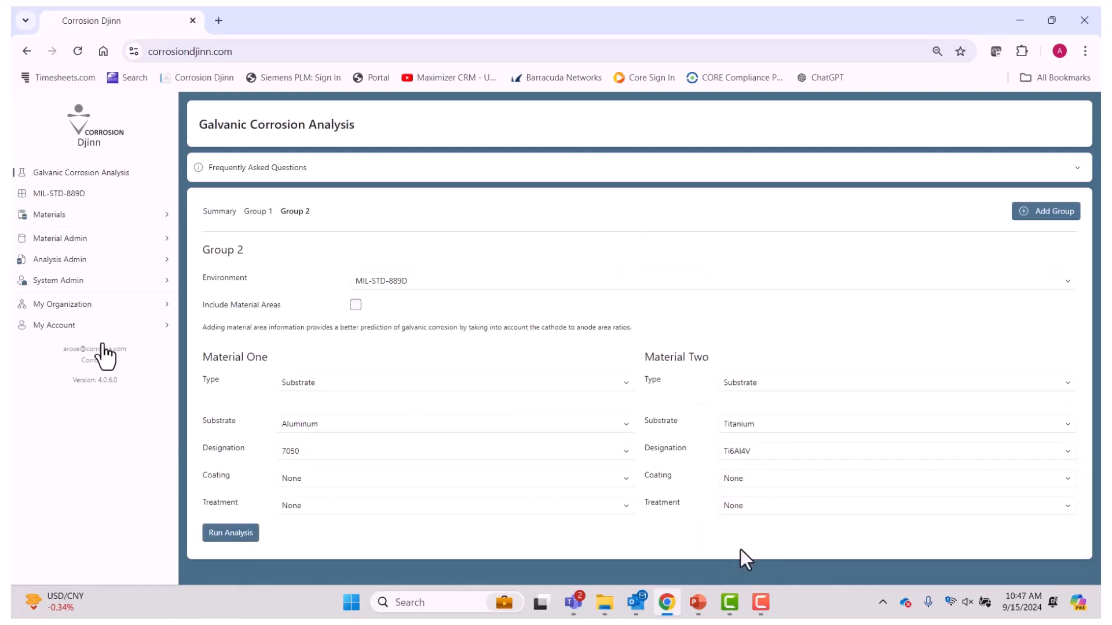
- Run the Group 2 analysis and review its self corrosion rates, galvanic corrosion rate and MIL-STD-889D rating
click(227, 533)
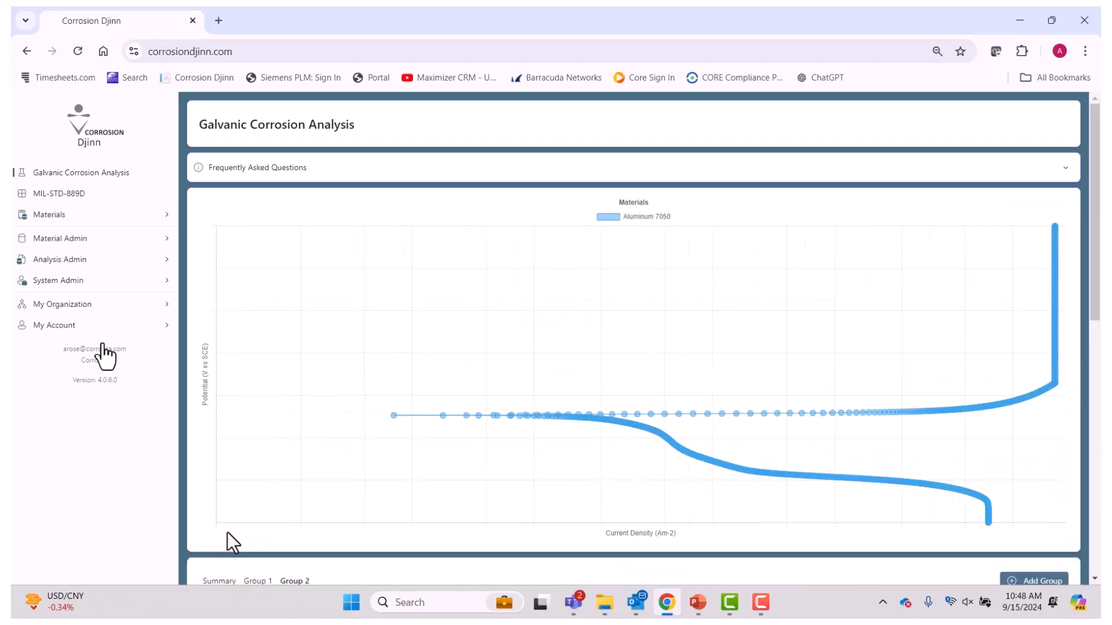
scroll(705, 336, down, 10)
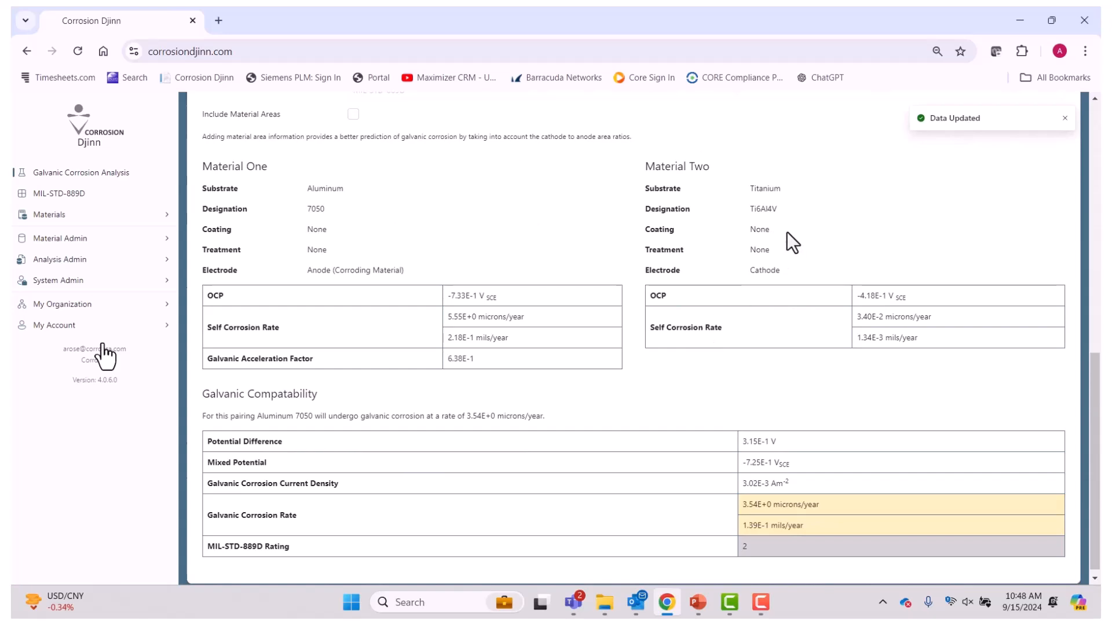
scroll(786, 238, down, 2)
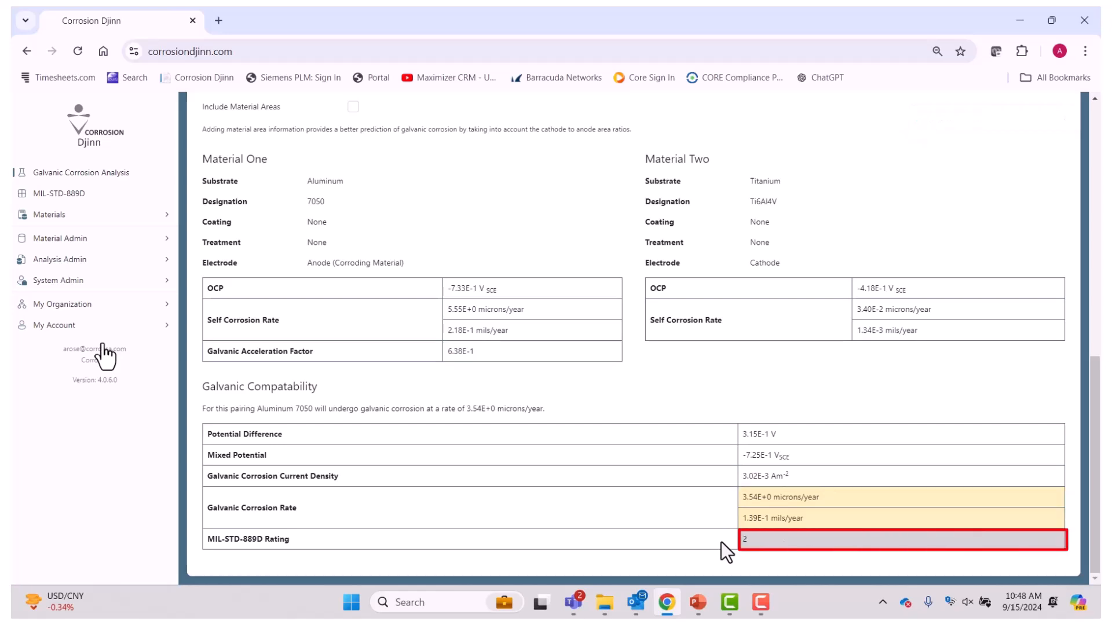
- Reopen the Group 1 results and examine the stainless steel pairing's galvanic compatibility for comparison with Group 2
scroll(723, 541, up, 5)
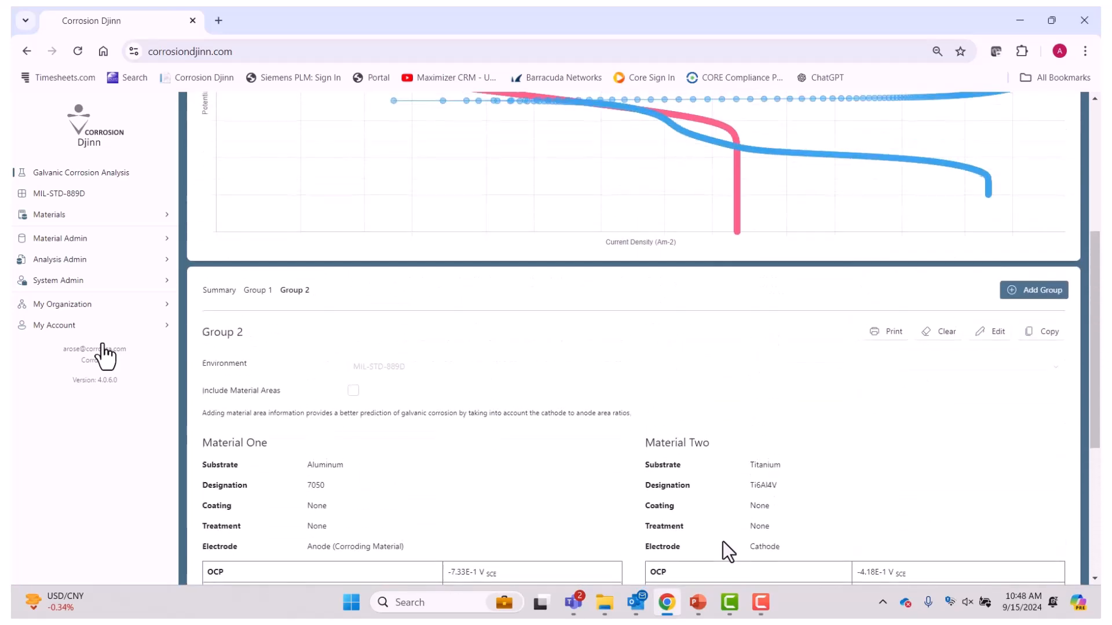
scroll(722, 541, up, 1)
click(255, 361)
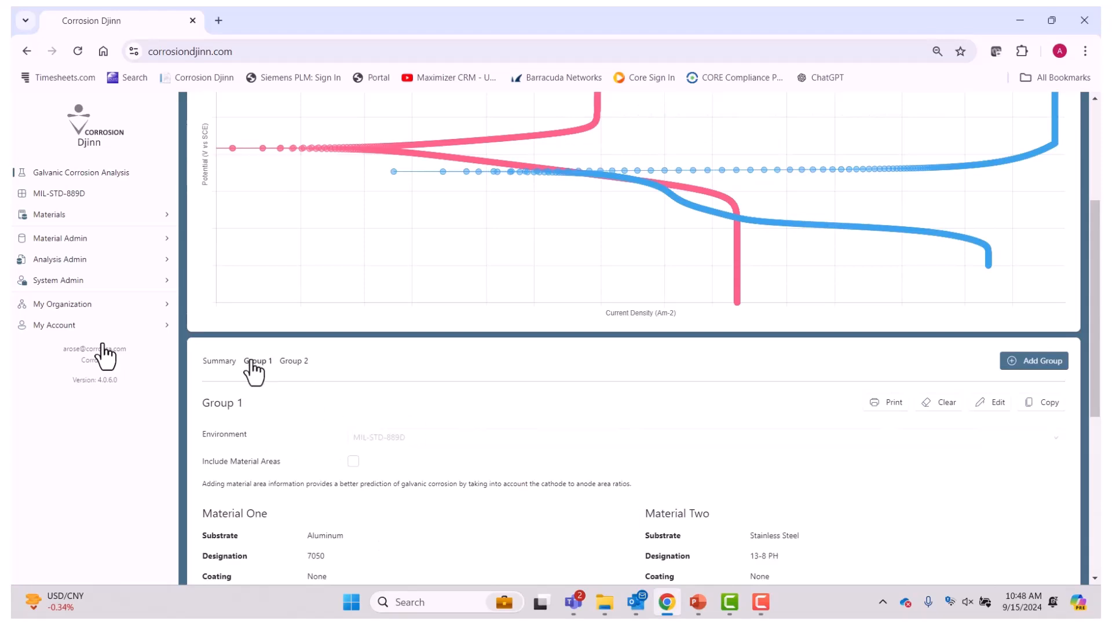
scroll(777, 369, down, 5)
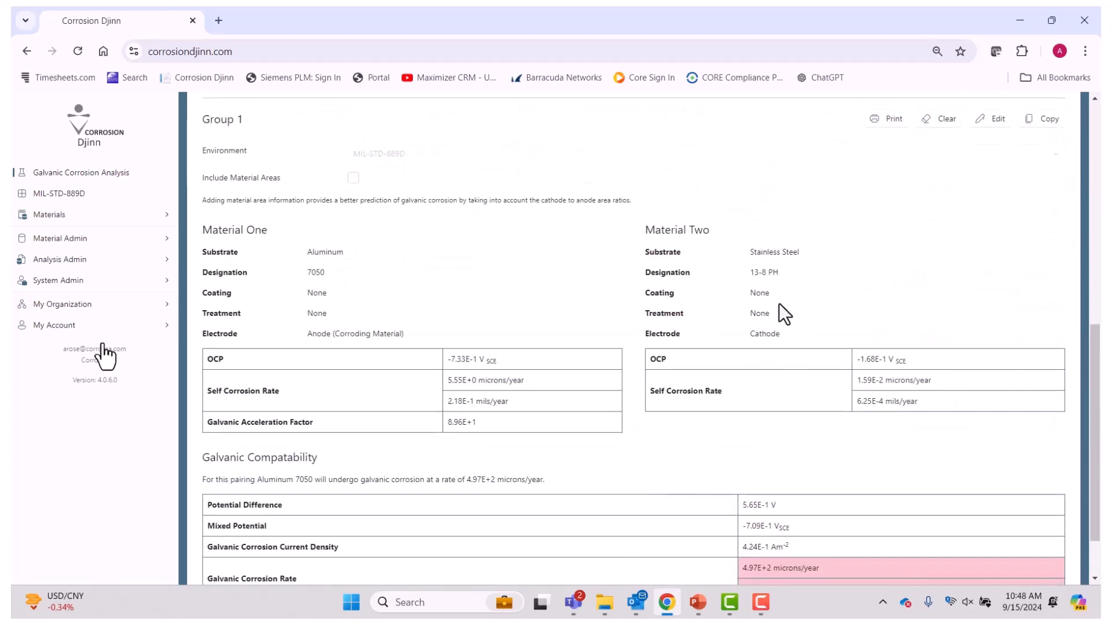
- Copy Group 1 to a new group and open that copy for editing
scroll(903, 273, up, 3)
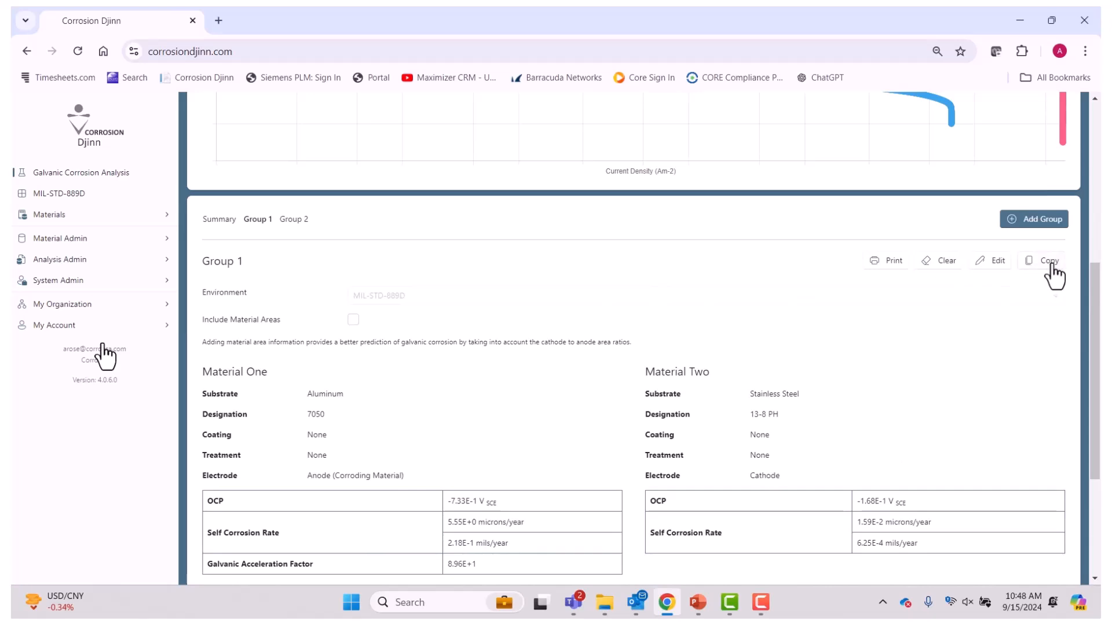
click(1049, 261)
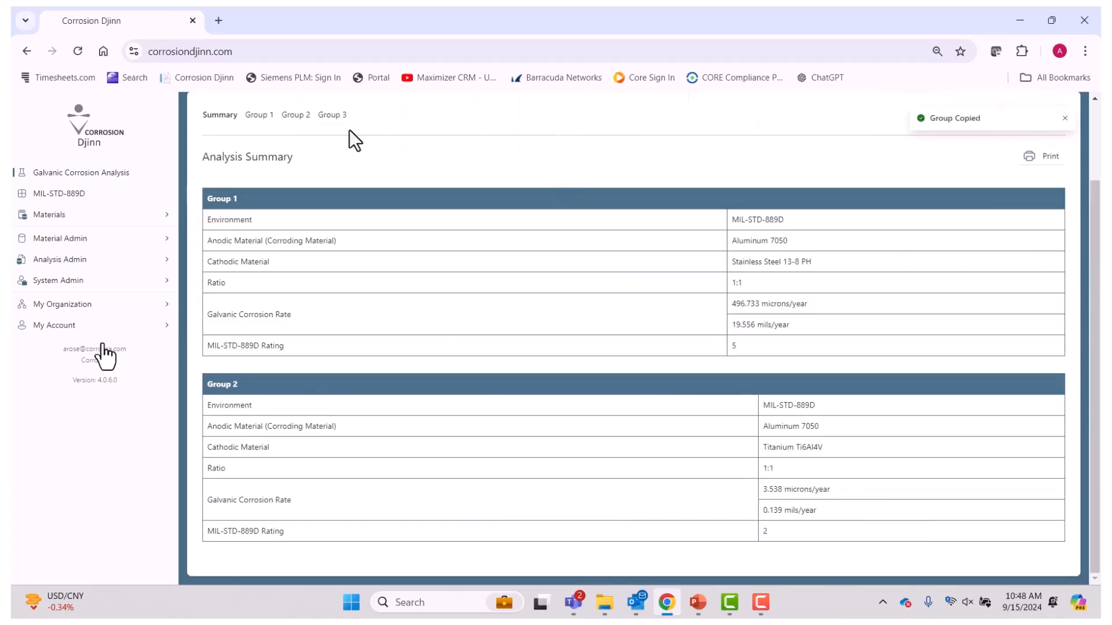
click(333, 116)
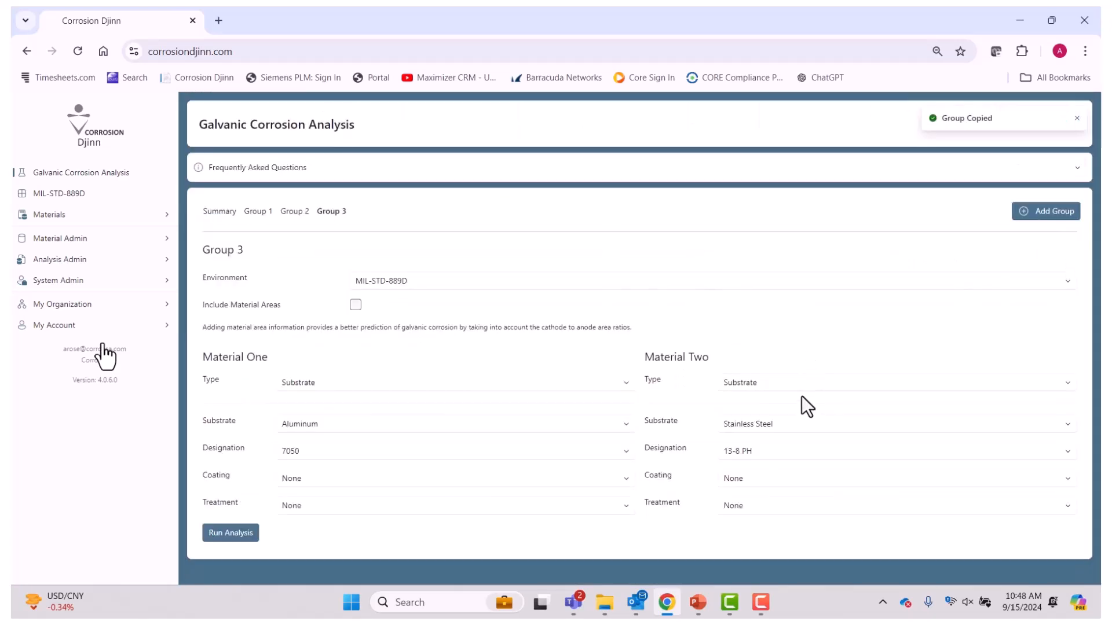
- Change Group 3's Material Two to a Coating type with Zinc-Nickel LHE and the Dipsol IZ264 Chromate 3+ treatment
click(753, 385)
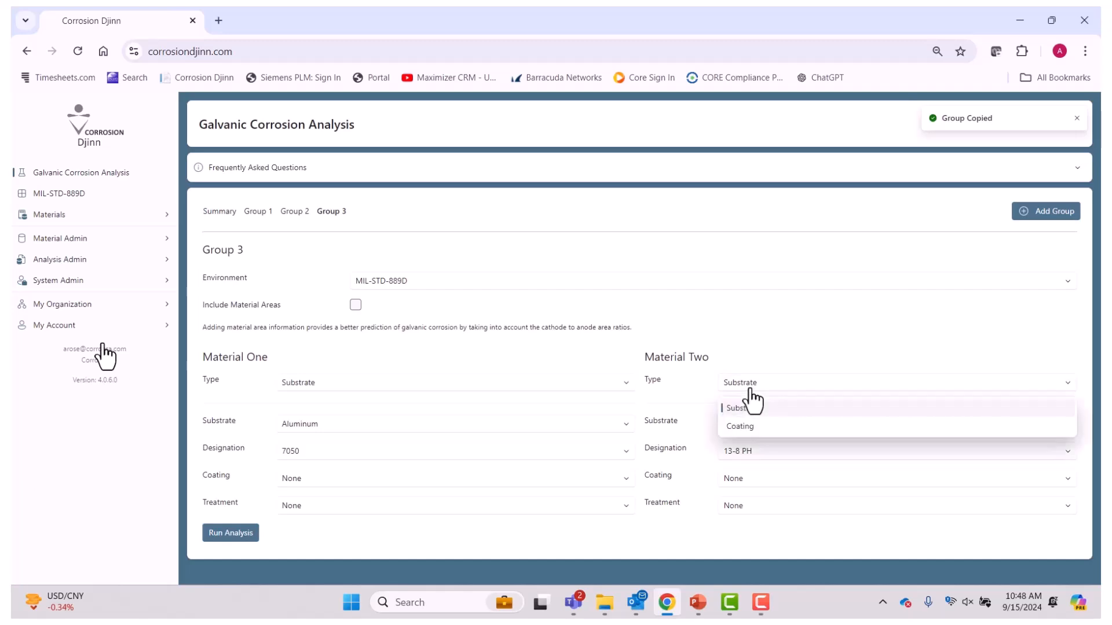
click(747, 429)
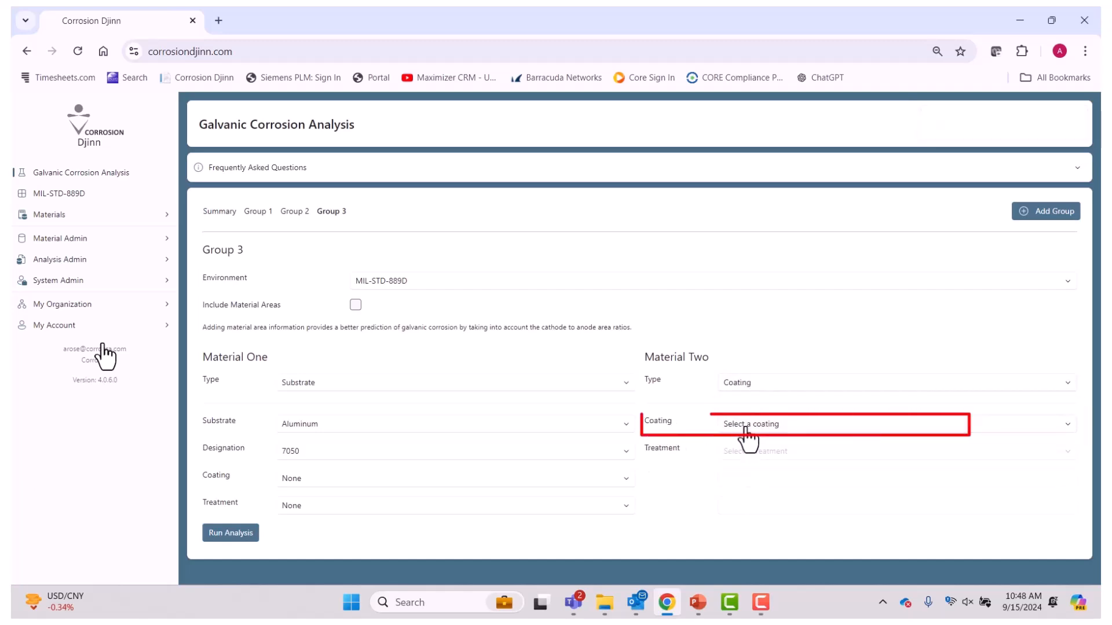
click(747, 428)
click(750, 504)
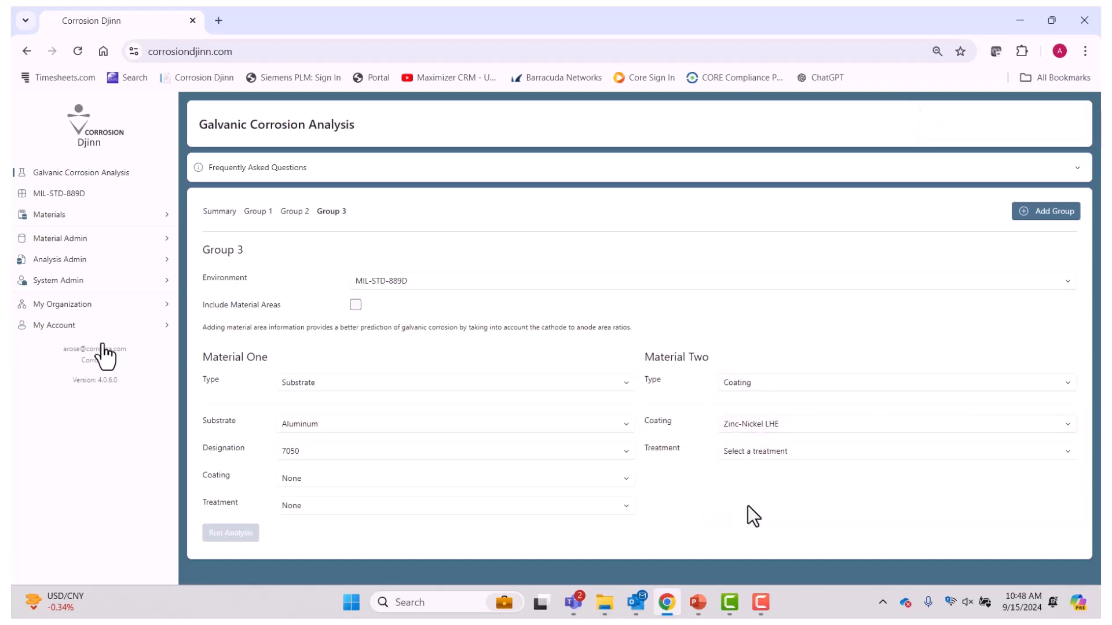
click(747, 455)
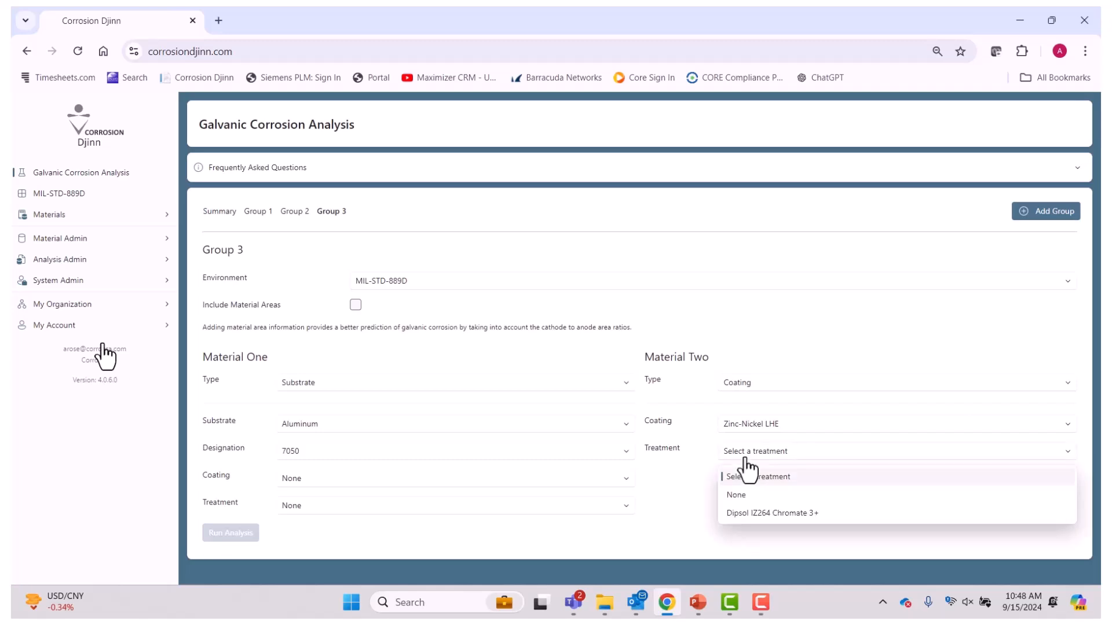
click(743, 515)
- Run the Group 3 analysis and review its polarization curves, self corrosion rates and galvanic compatibility table
click(230, 533)
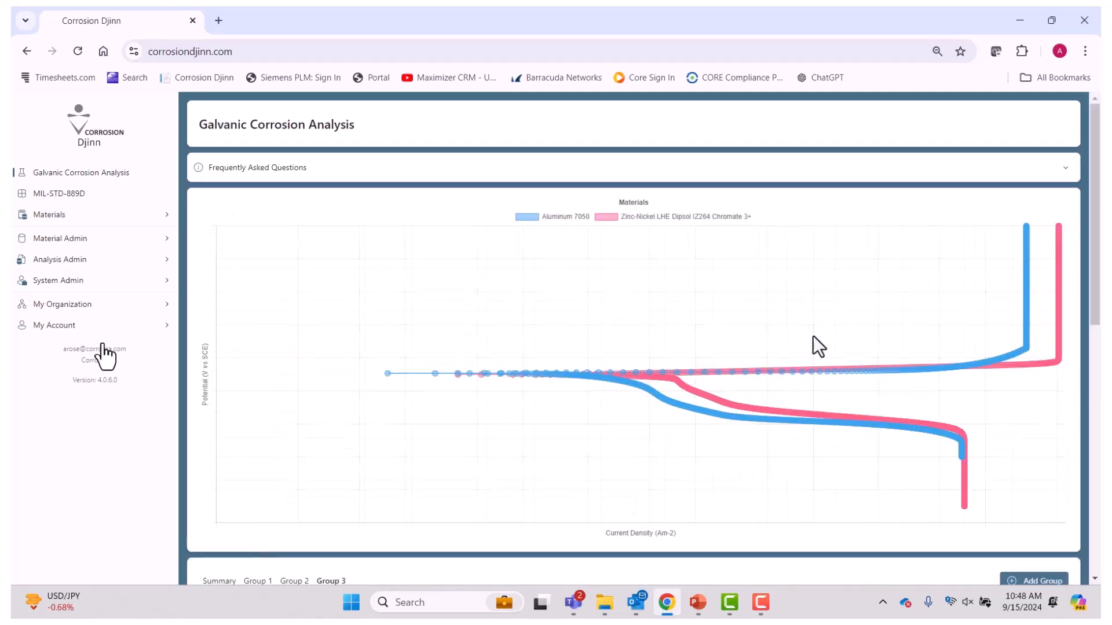
scroll(813, 336, down, 3)
scroll(813, 336, down, 5)
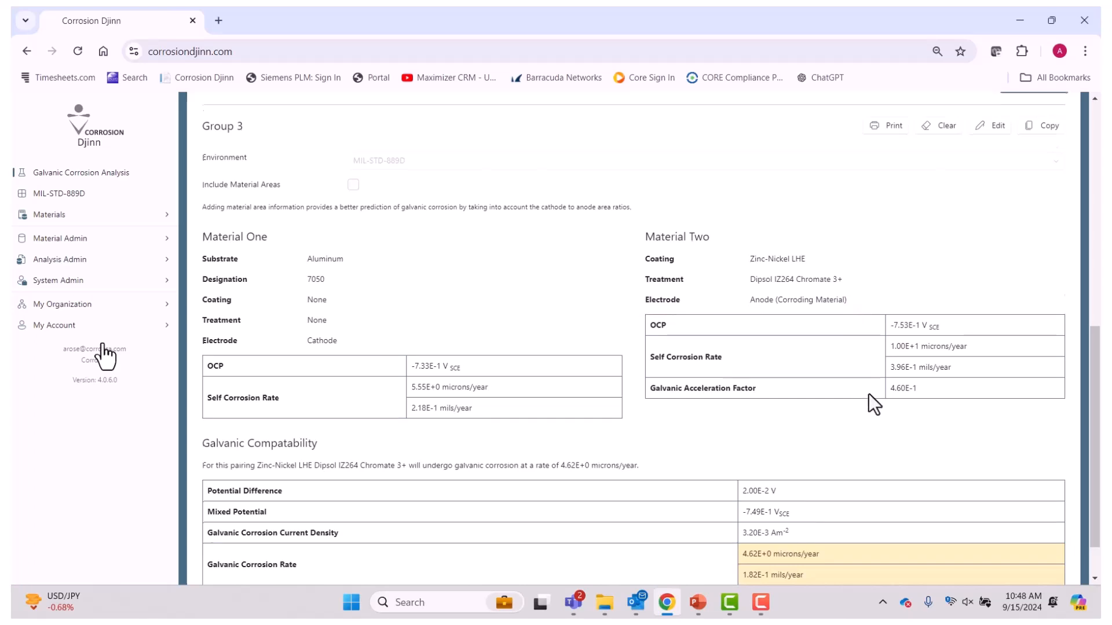
scroll(868, 397, down, 1)
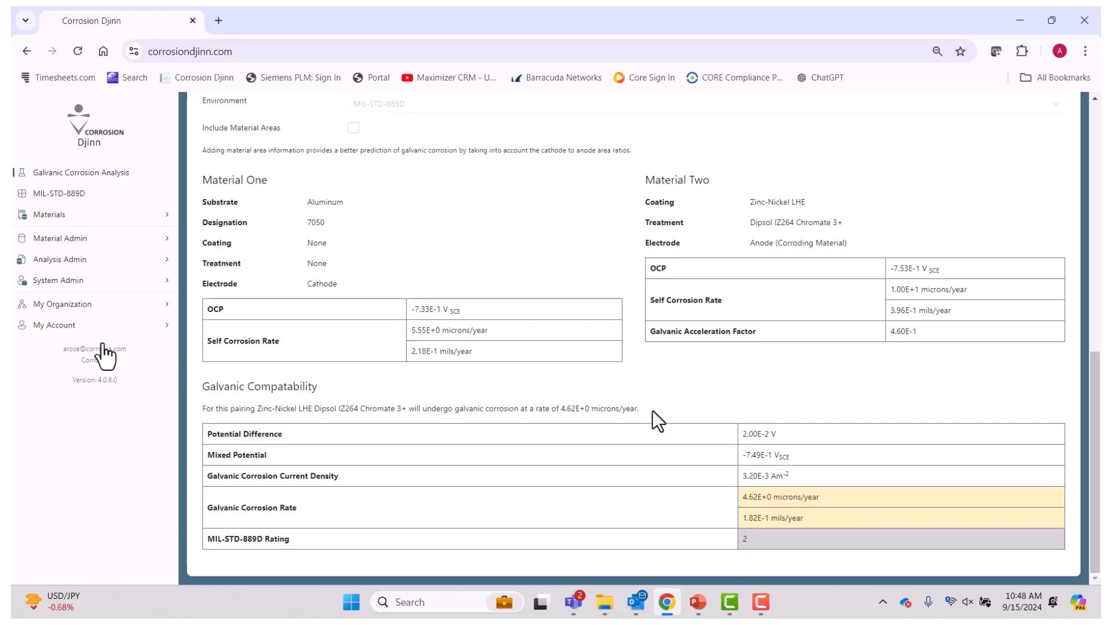
- Return to the Group 1 stainless steel pairing, copy it to another new group and open Group 4
scroll(666, 409, up, 4)
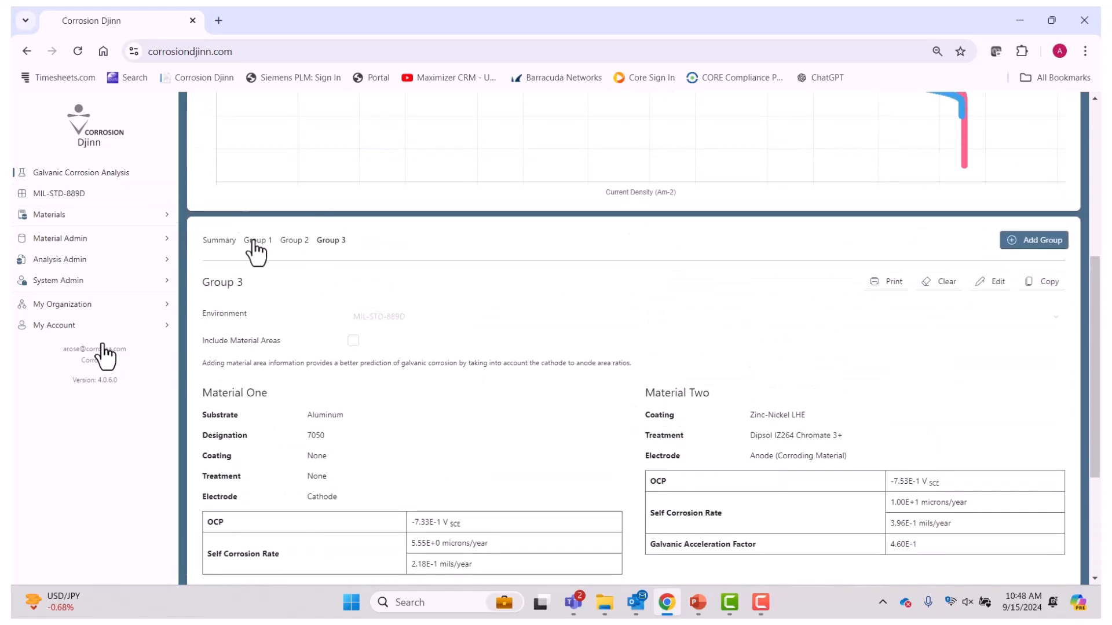
click(254, 242)
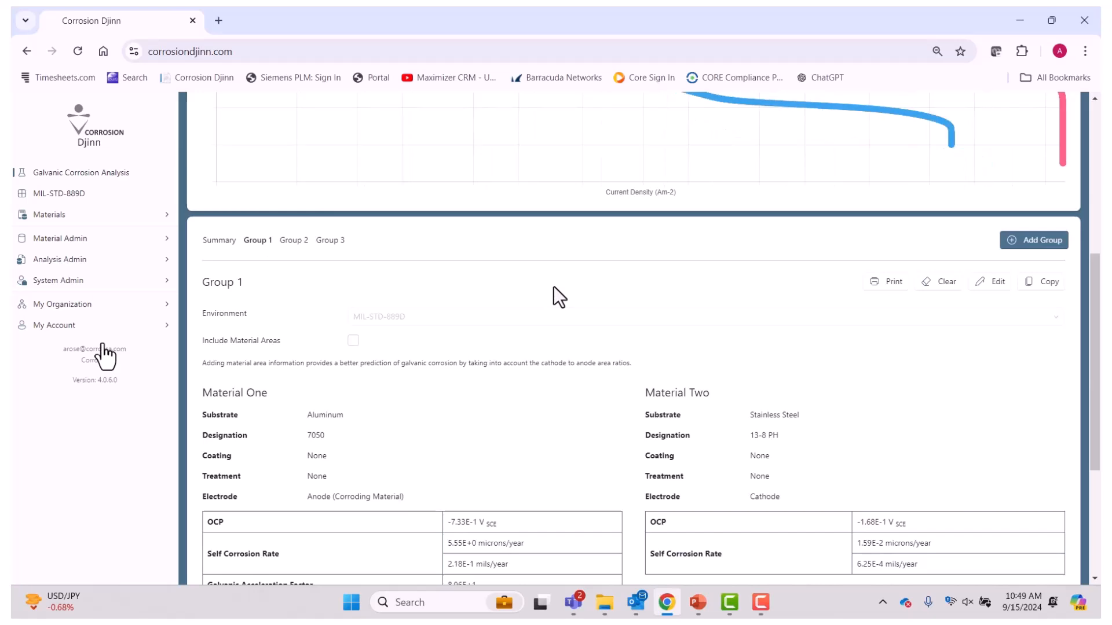
scroll(555, 284, down, 3)
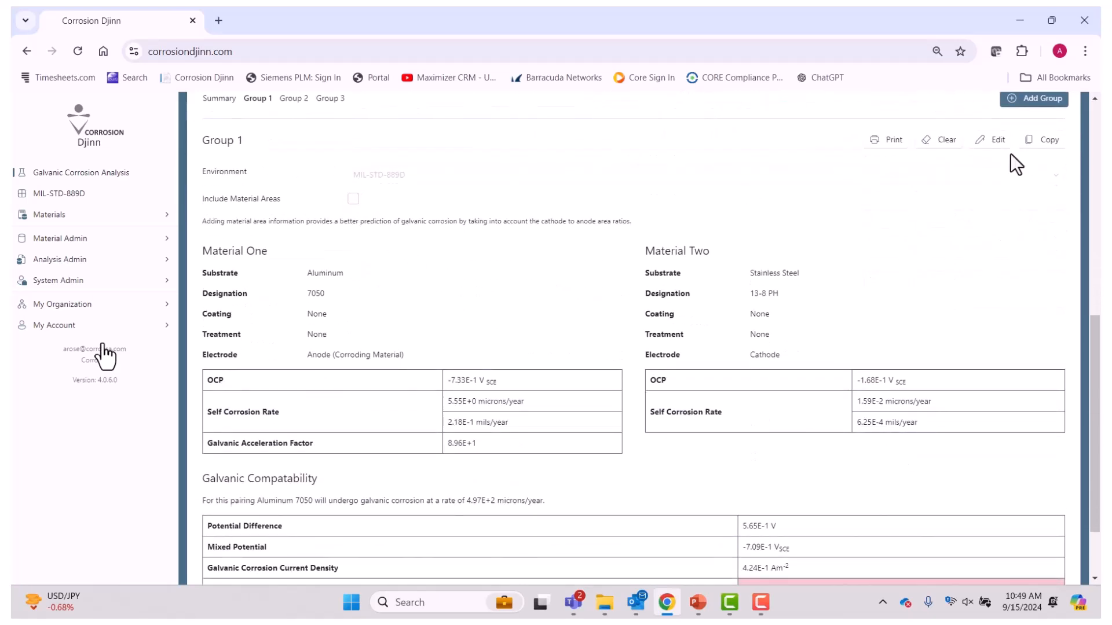
click(1048, 141)
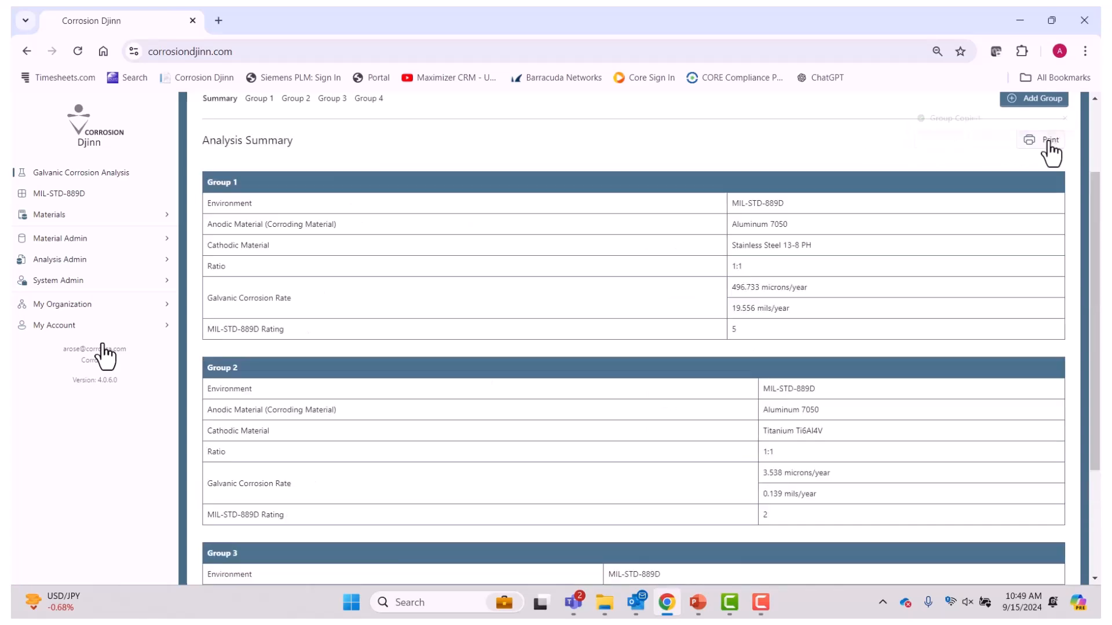
scroll(423, 173, up, 2)
click(374, 173)
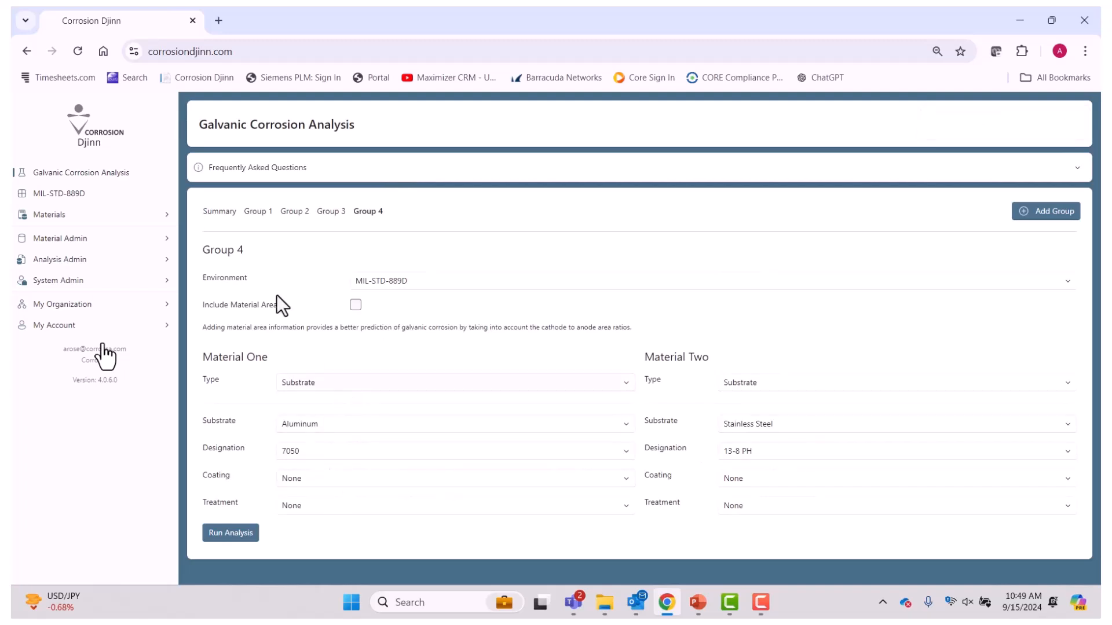
- Include material areas in Group 4 and set Material One's area size to 10 cm²
click(355, 305)
scroll(323, 503, down, 1)
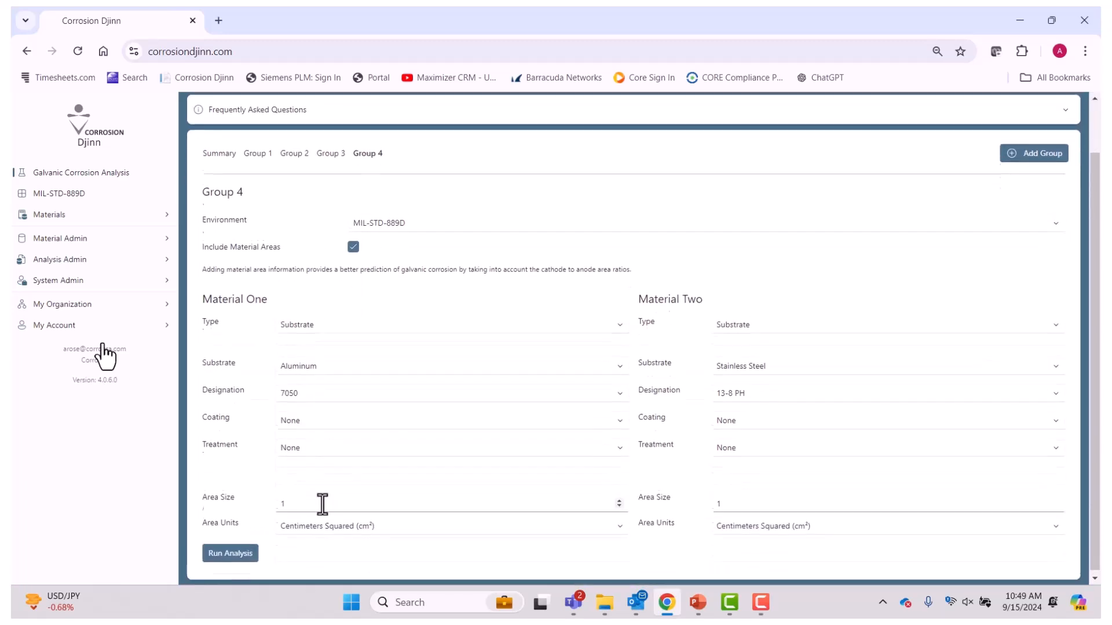
click(305, 501)
text(0)
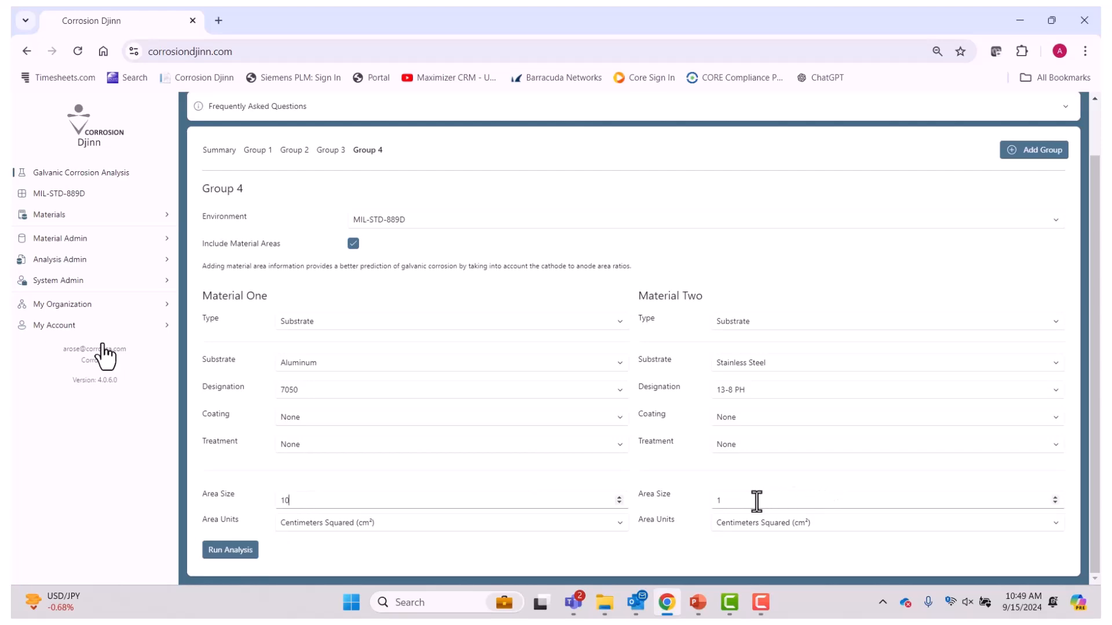
- Run the Group 4 analysis and review its polarization curves, galvanic corrosion rate and MIL-STD-889D rating
click(232, 553)
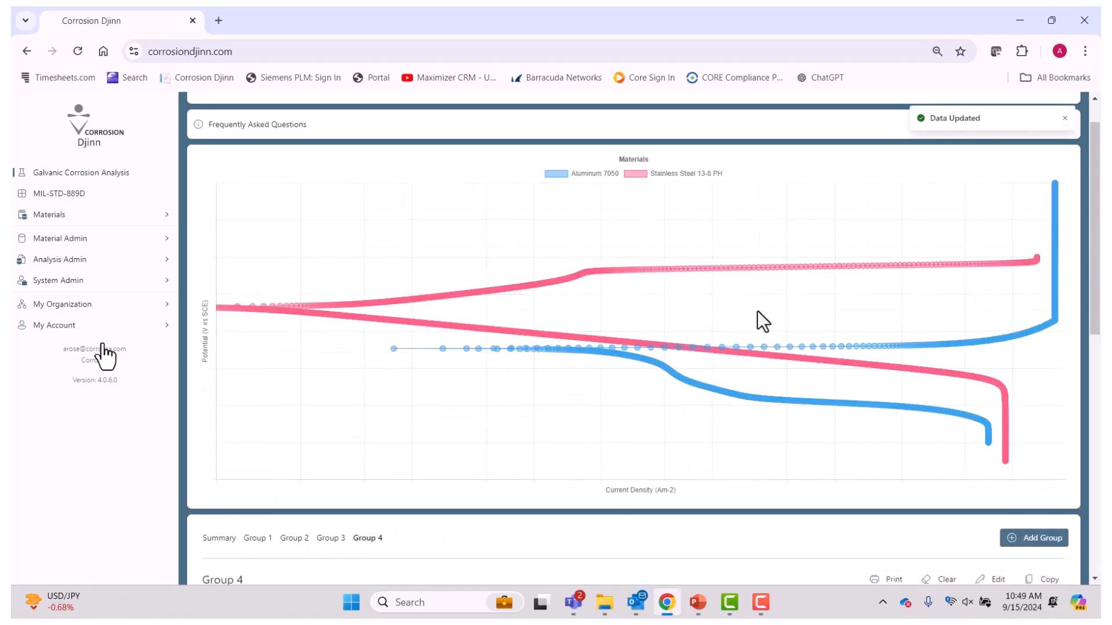
scroll(756, 318, down, 4)
scroll(757, 312, down, 6)
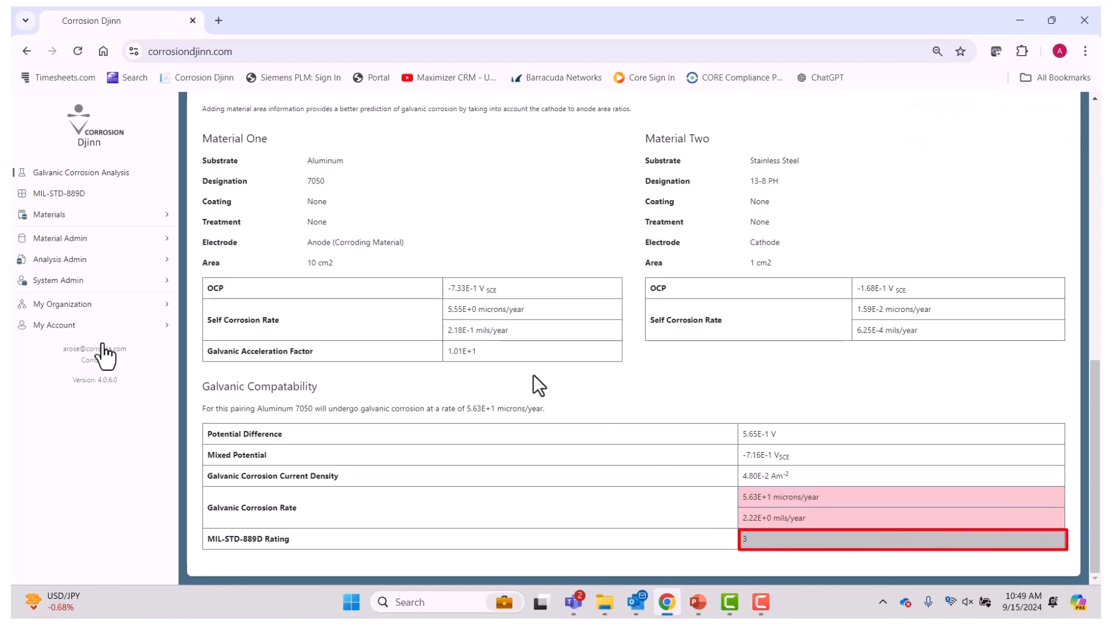
- Open the analysis summary and compare the galvanic corrosion rates and MIL-STD-889D ratings of all four groups
scroll(637, 379, up, 3)
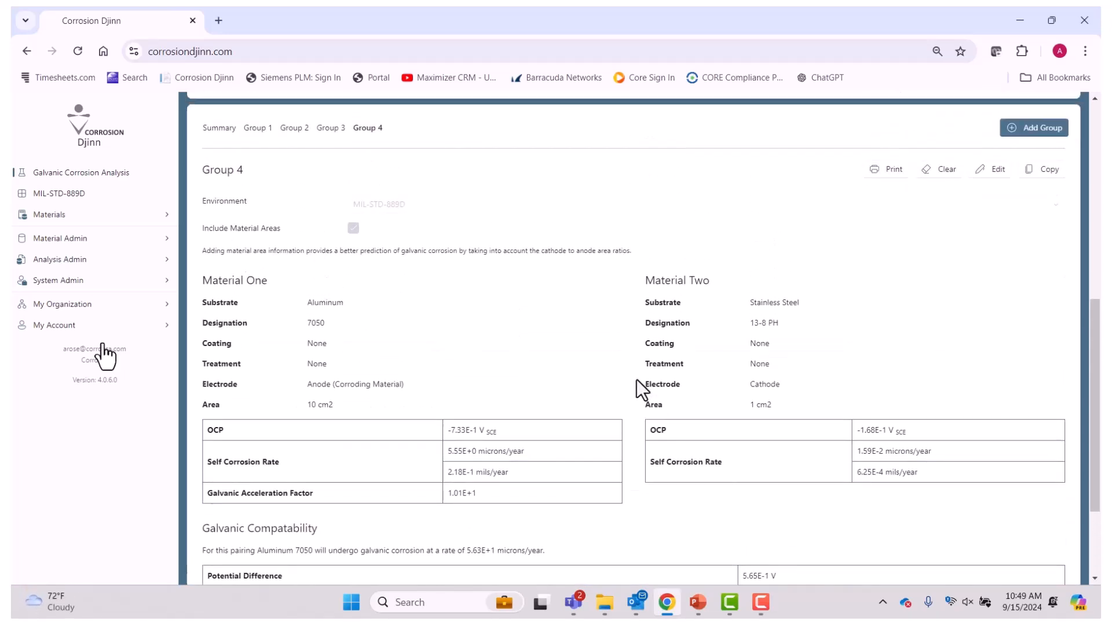
click(216, 139)
scroll(533, 196, up, 3)
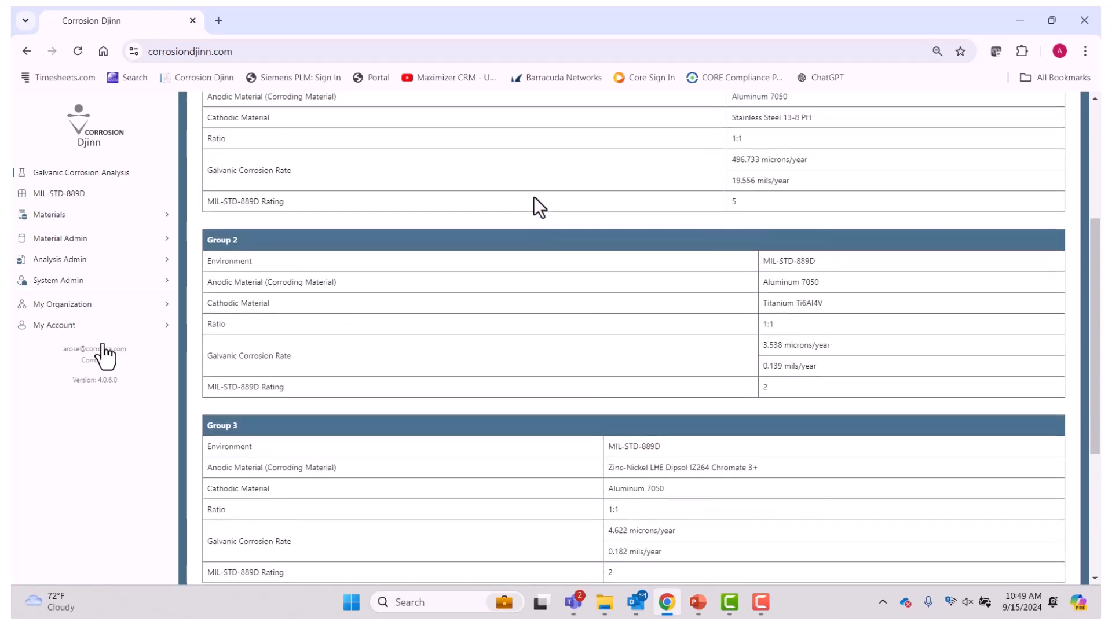
scroll(533, 196, up, 1)
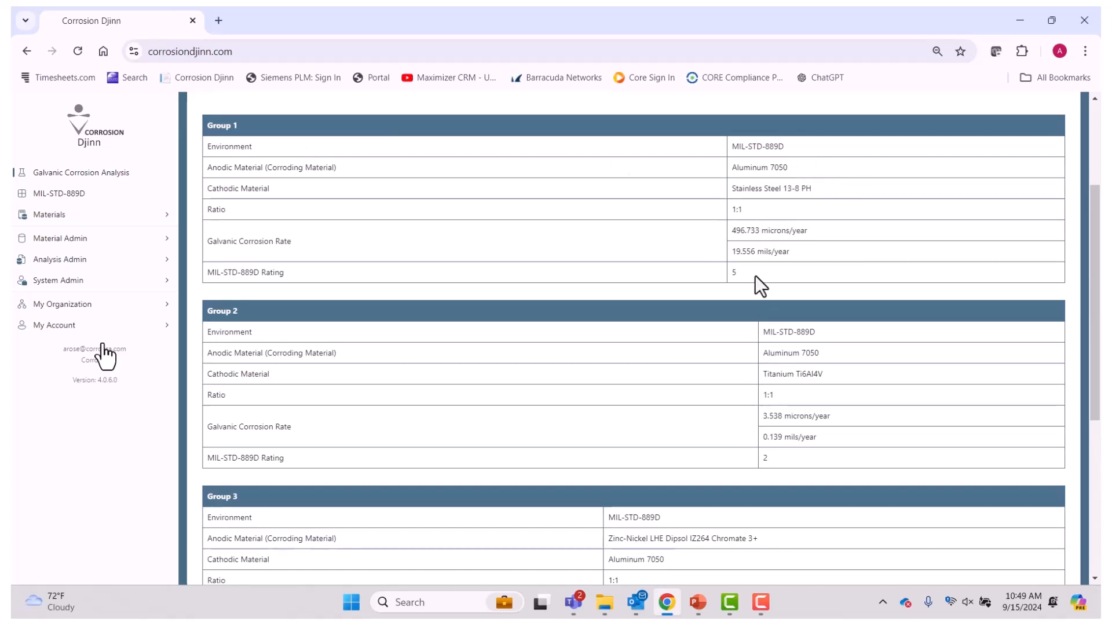
scroll(757, 276, down, 5)
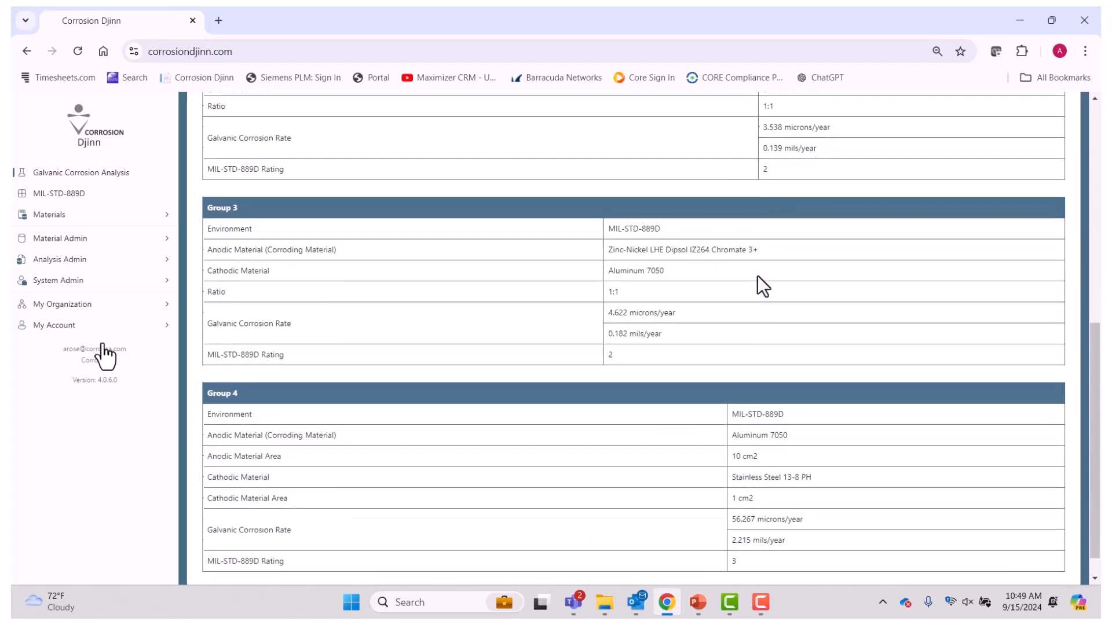